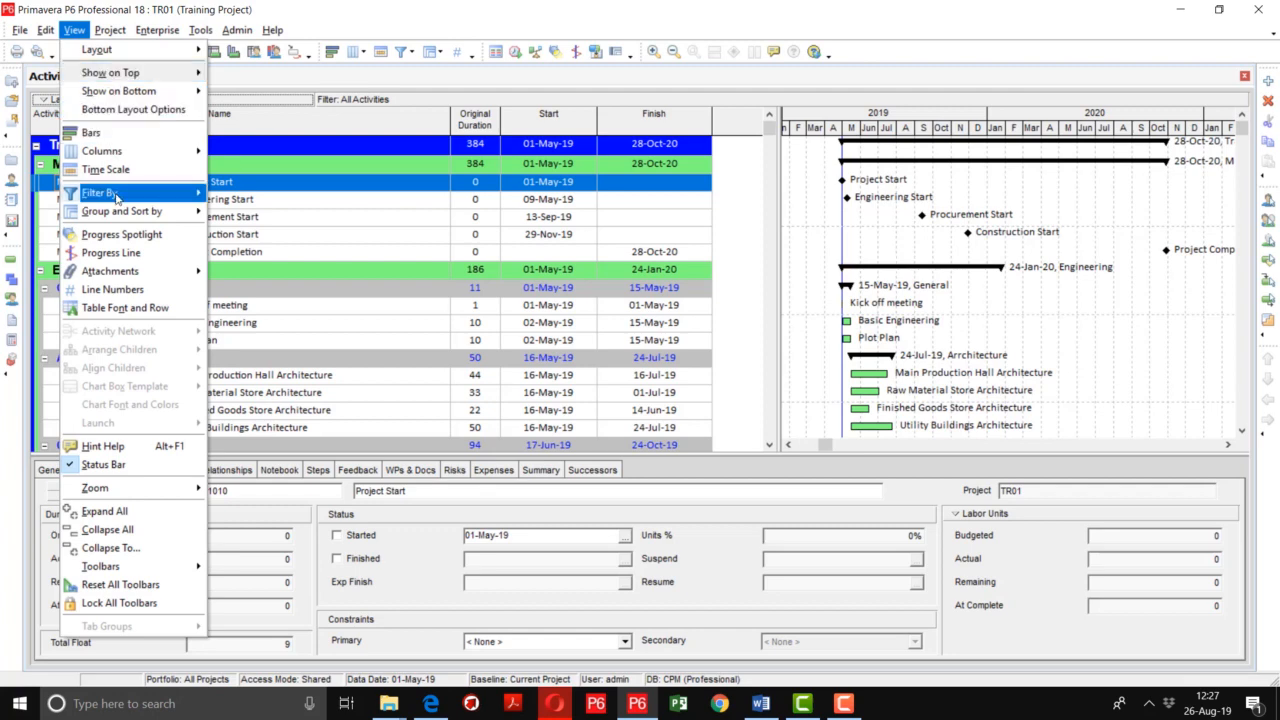
Filter the activities to show only Critical activities
left_click(349, 5)
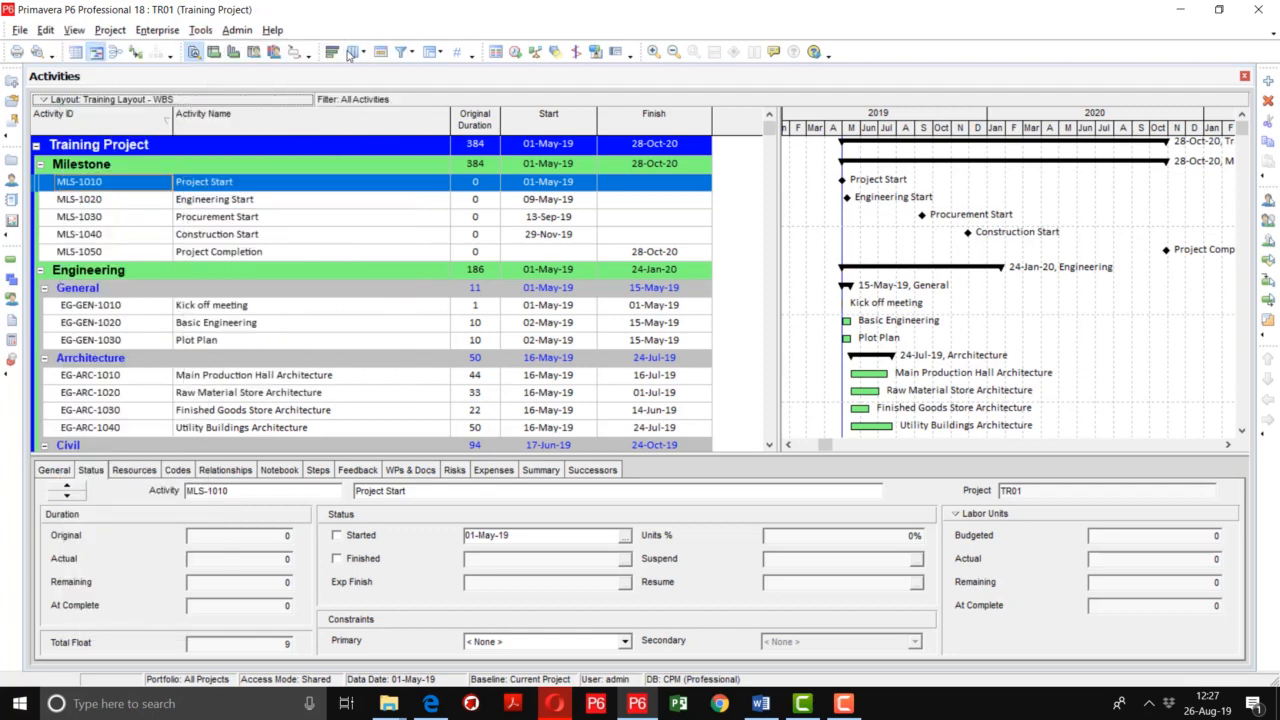
left_click(403, 52)
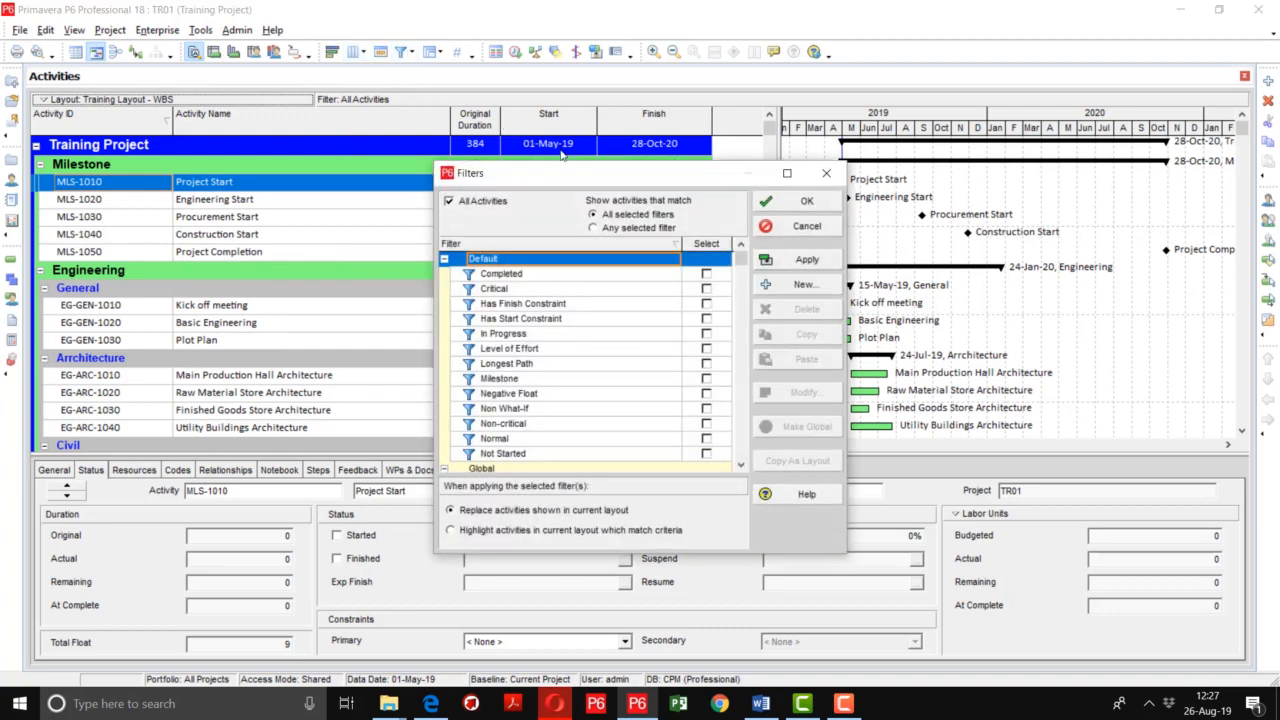
left_click_drag(560, 172, 409, 85)
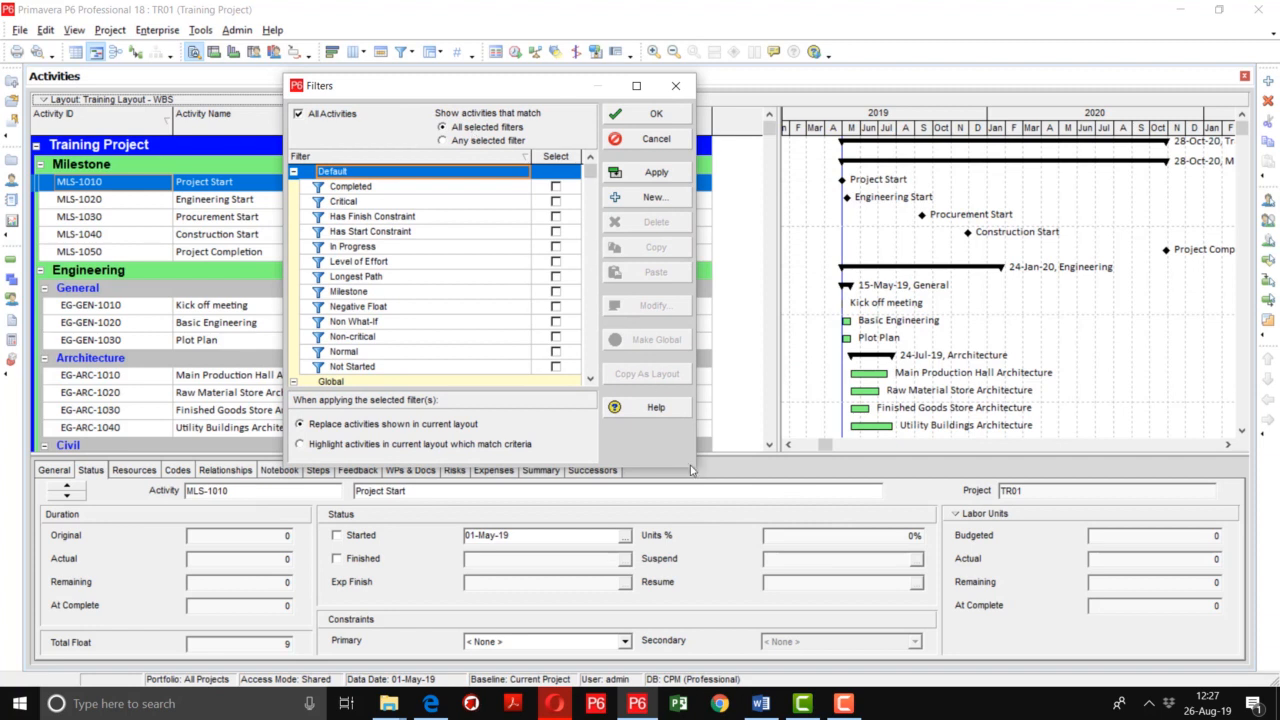
left_click_drag(696, 468, 857, 538)
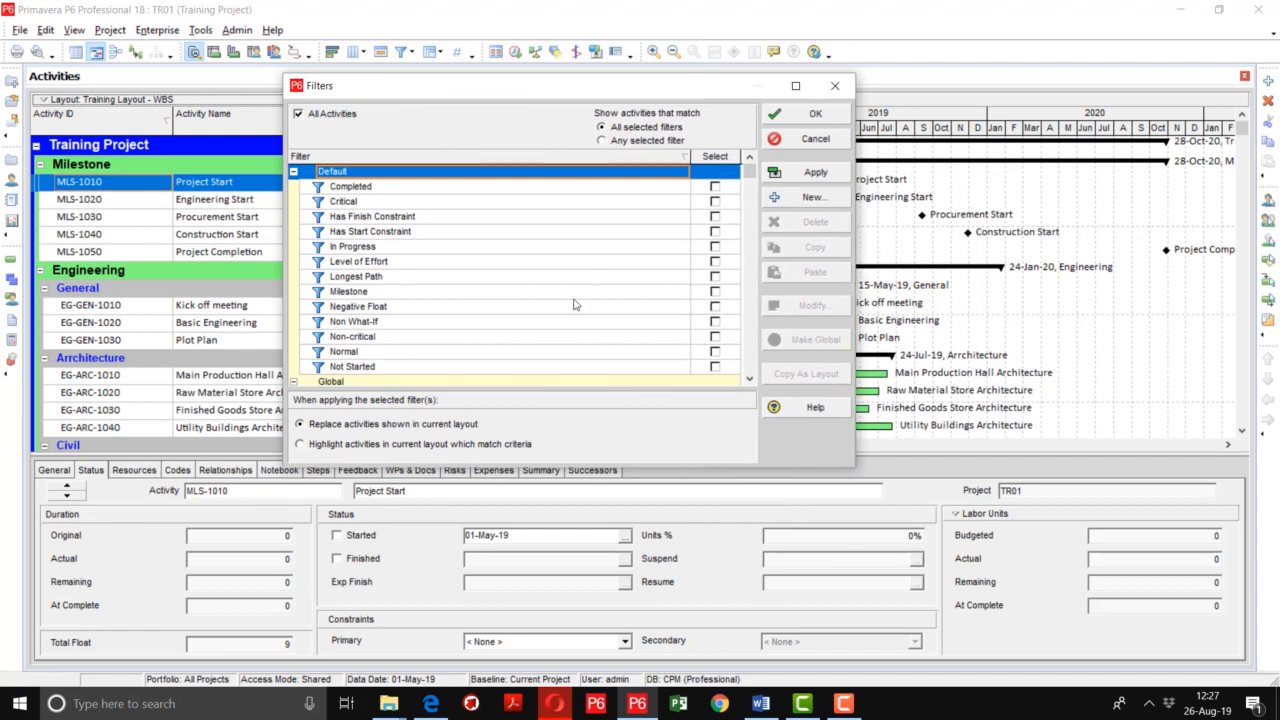
left_click_drag(688, 157, 542, 162)
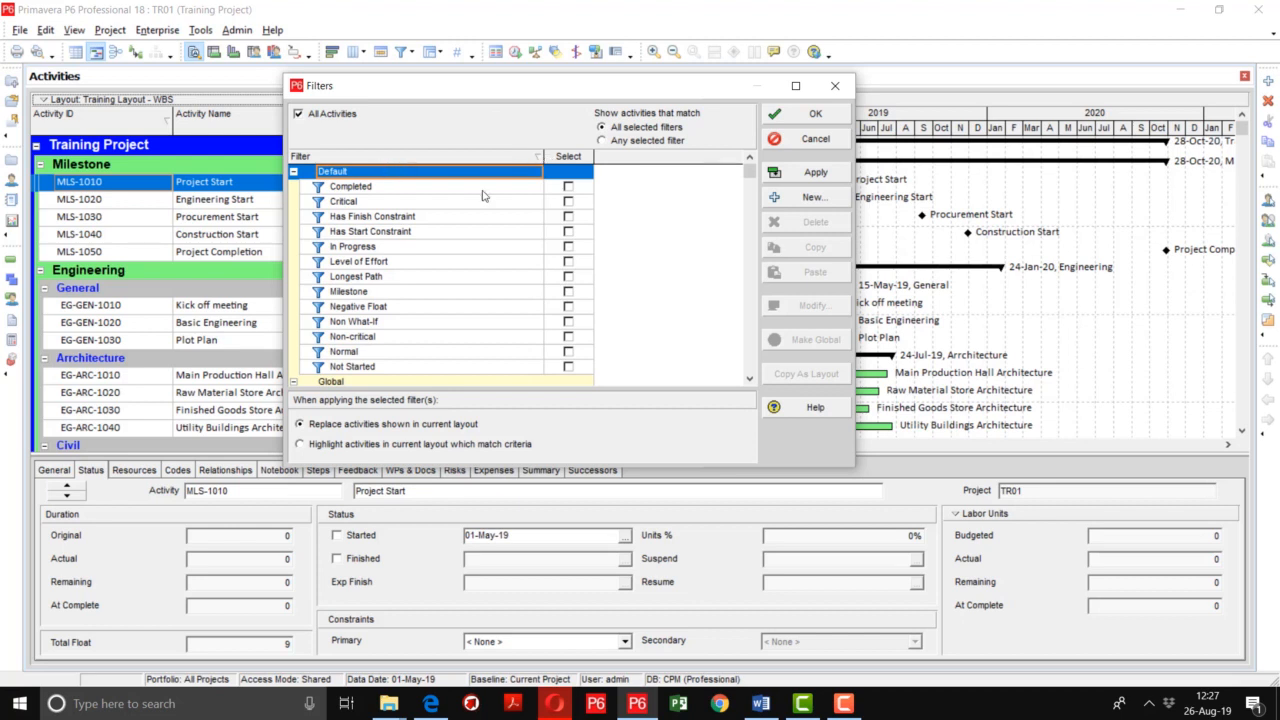
left_click(568, 203)
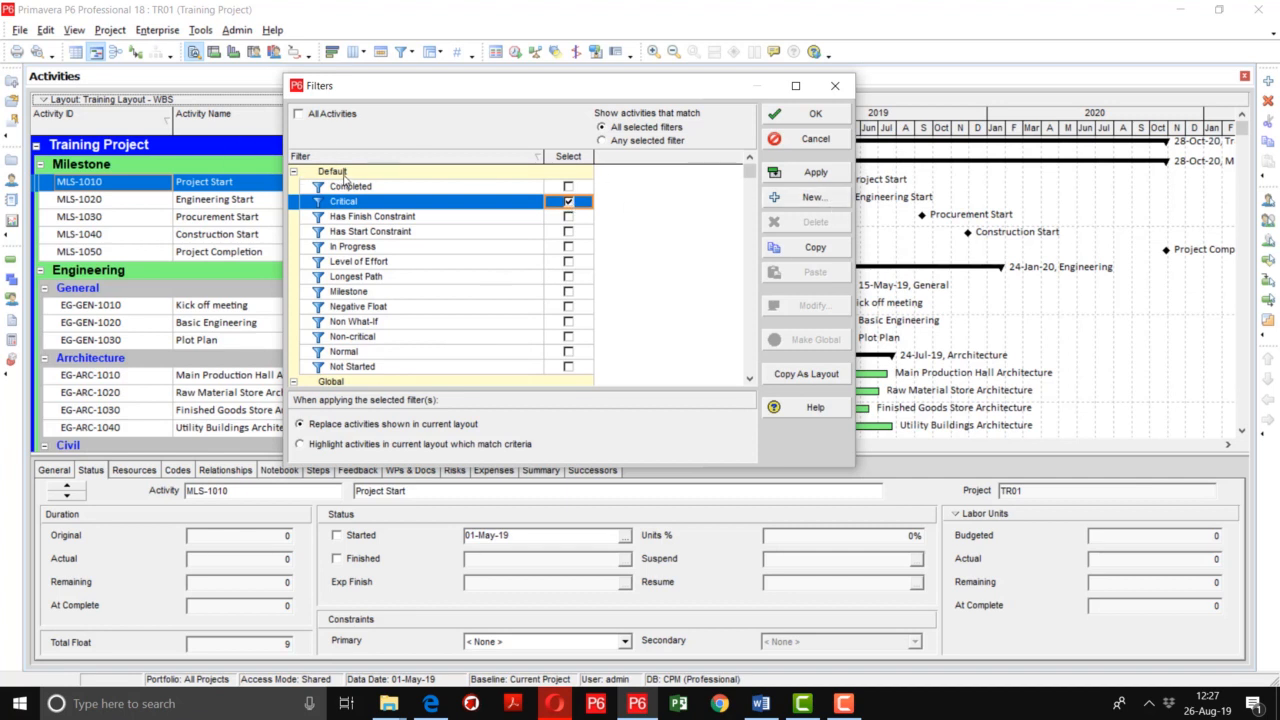
scroll(405, 283, "down", 1)
scroll(405, 283, "up", 1)
left_click(812, 173)
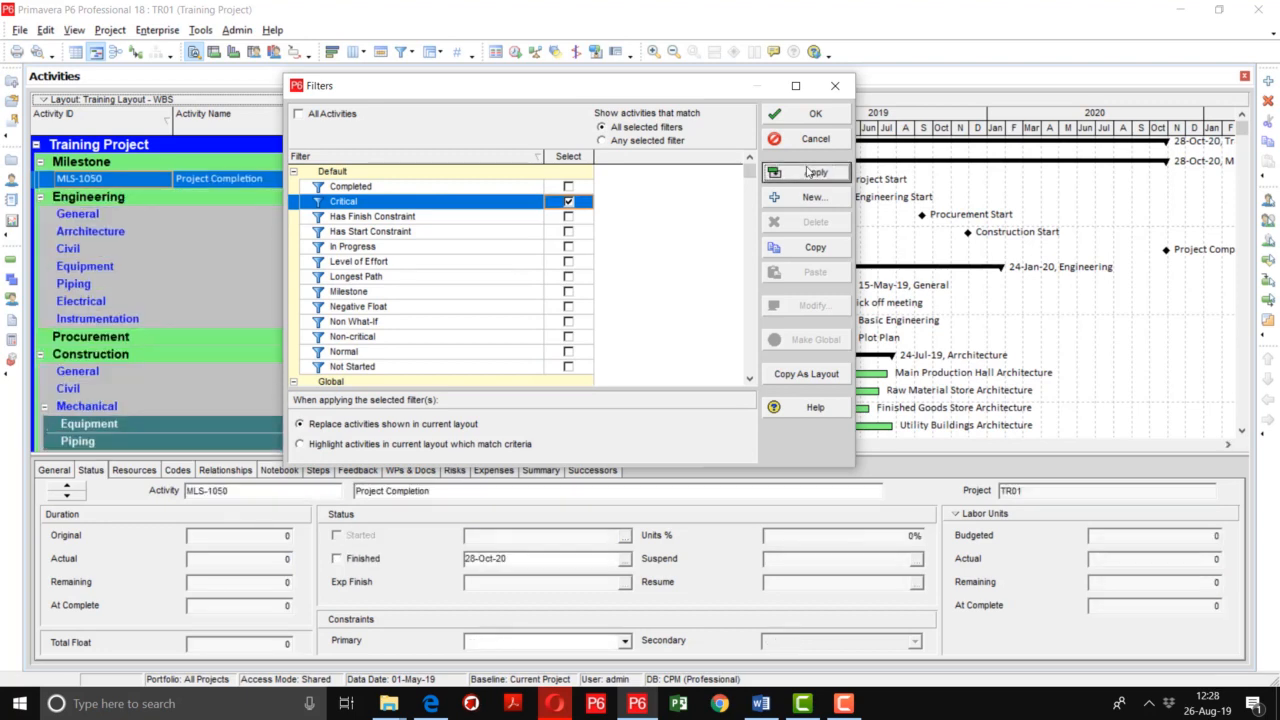
left_click(812, 115)
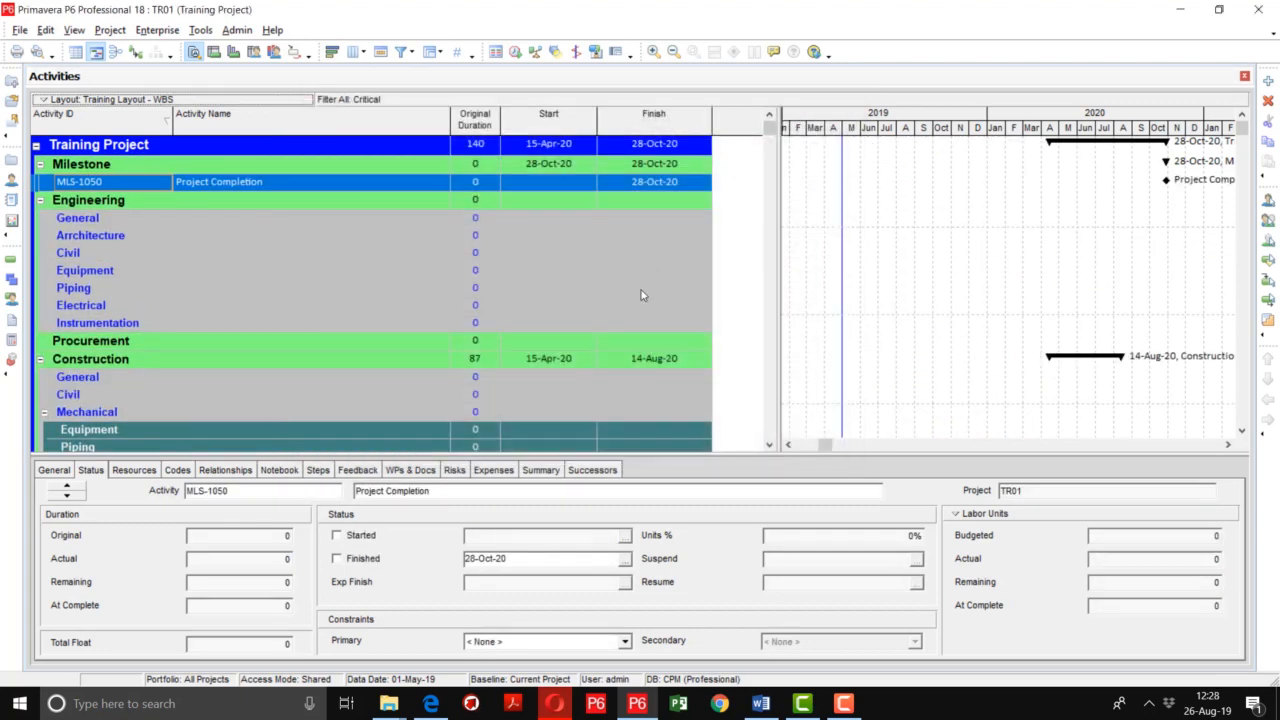
Turn on Hide if empty in the grouping options so empty WBS bands disappear
left_click_drag(826, 450, 802, 447)
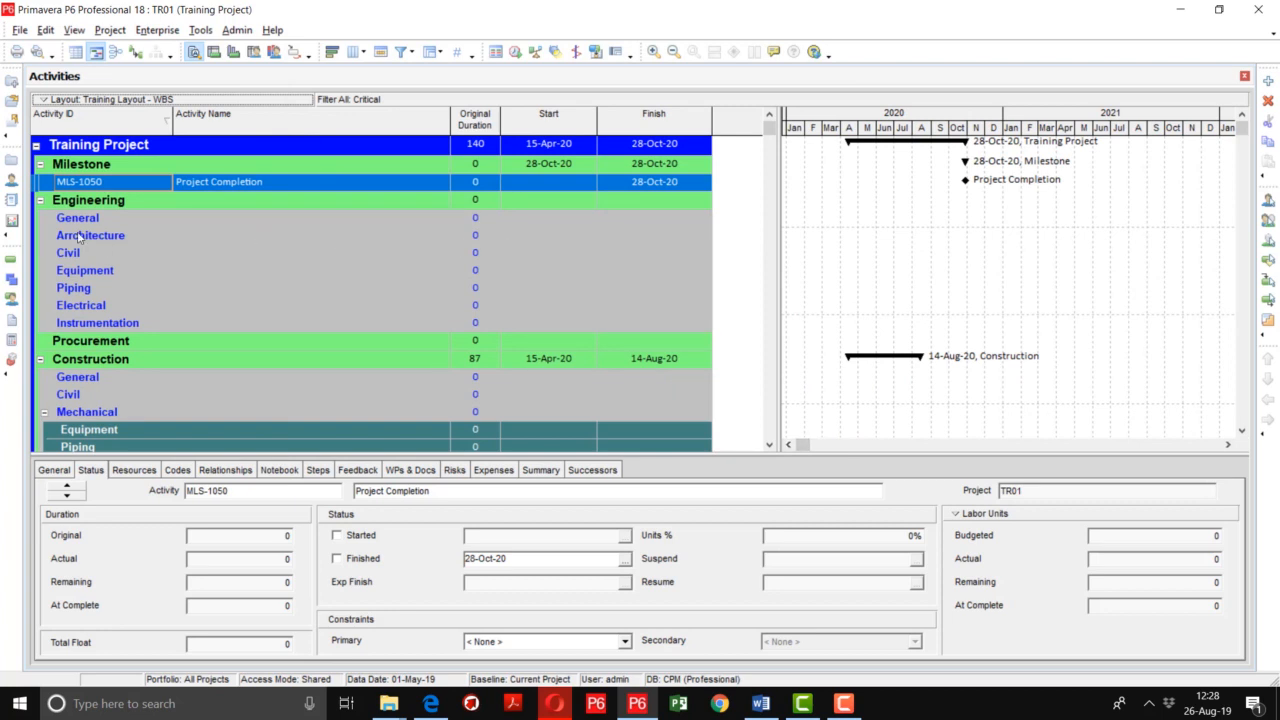
right_click(115, 150)
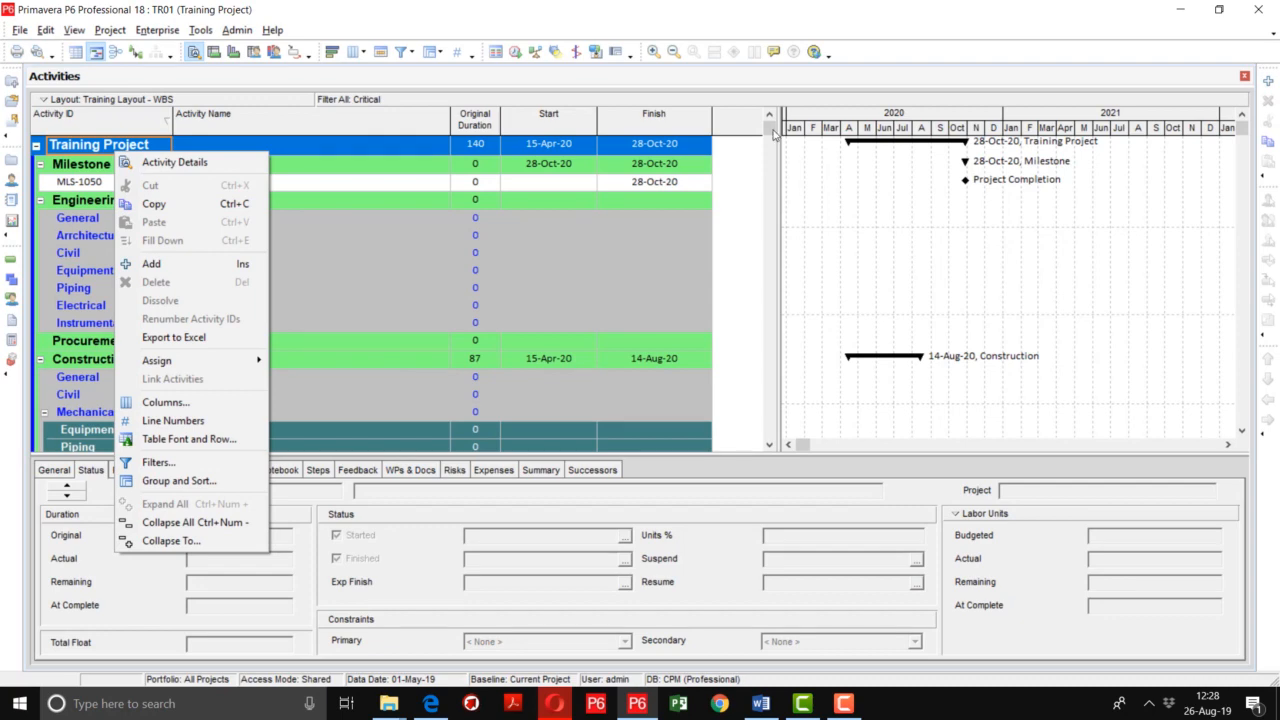
mouse_move(772, 130)
left_mouse_down()
mouse_move(800, 466)
mouse_move(783, 130)
left_mouse_up()
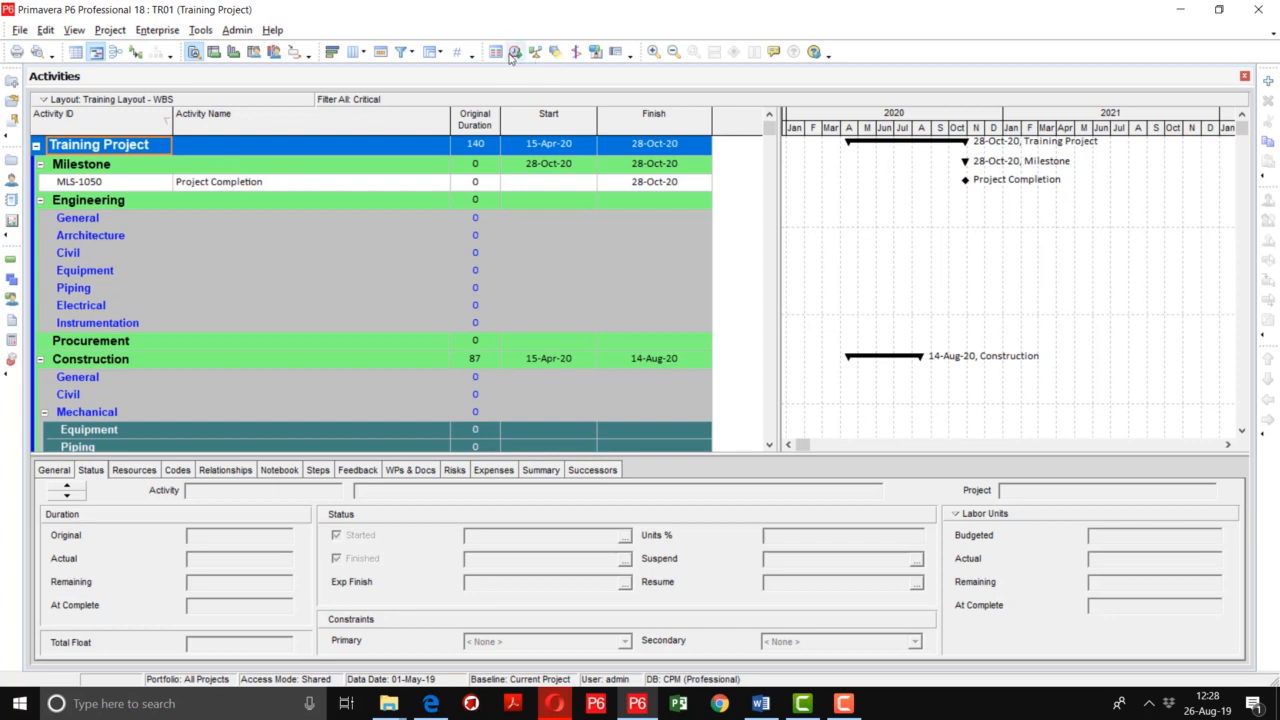
left_click(430, 51)
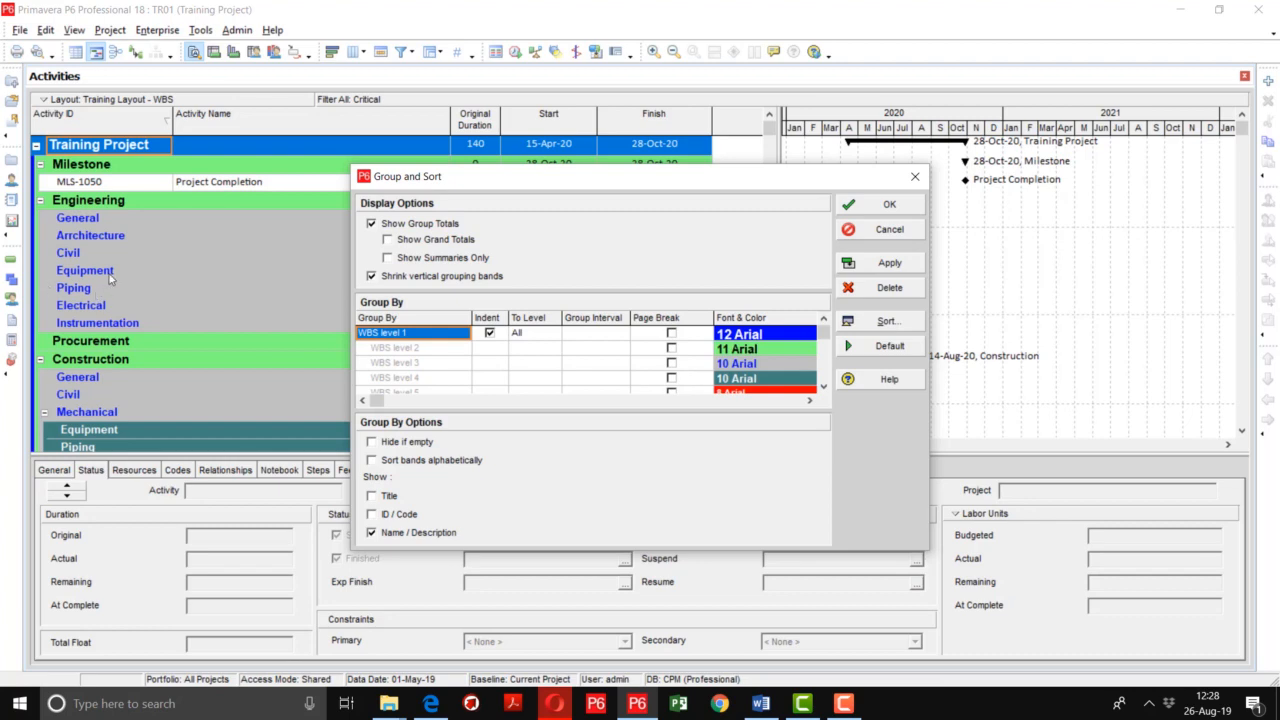
left_click(403, 445)
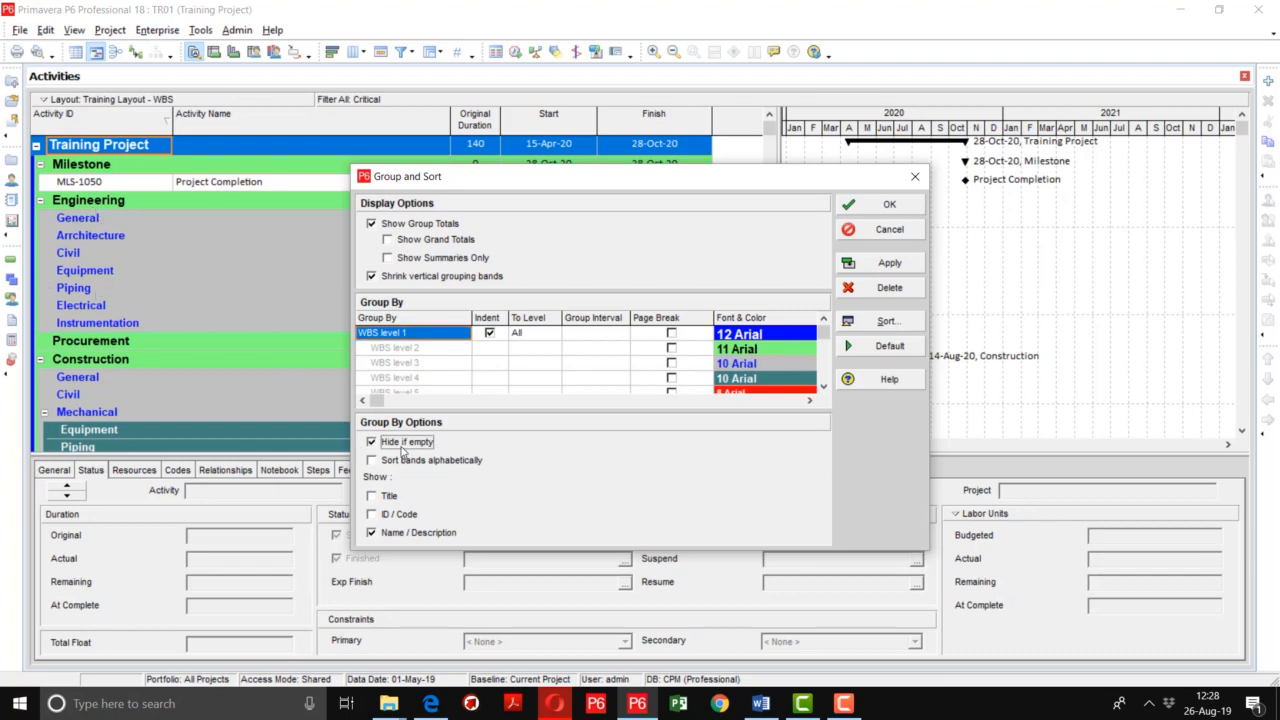
left_click(889, 263)
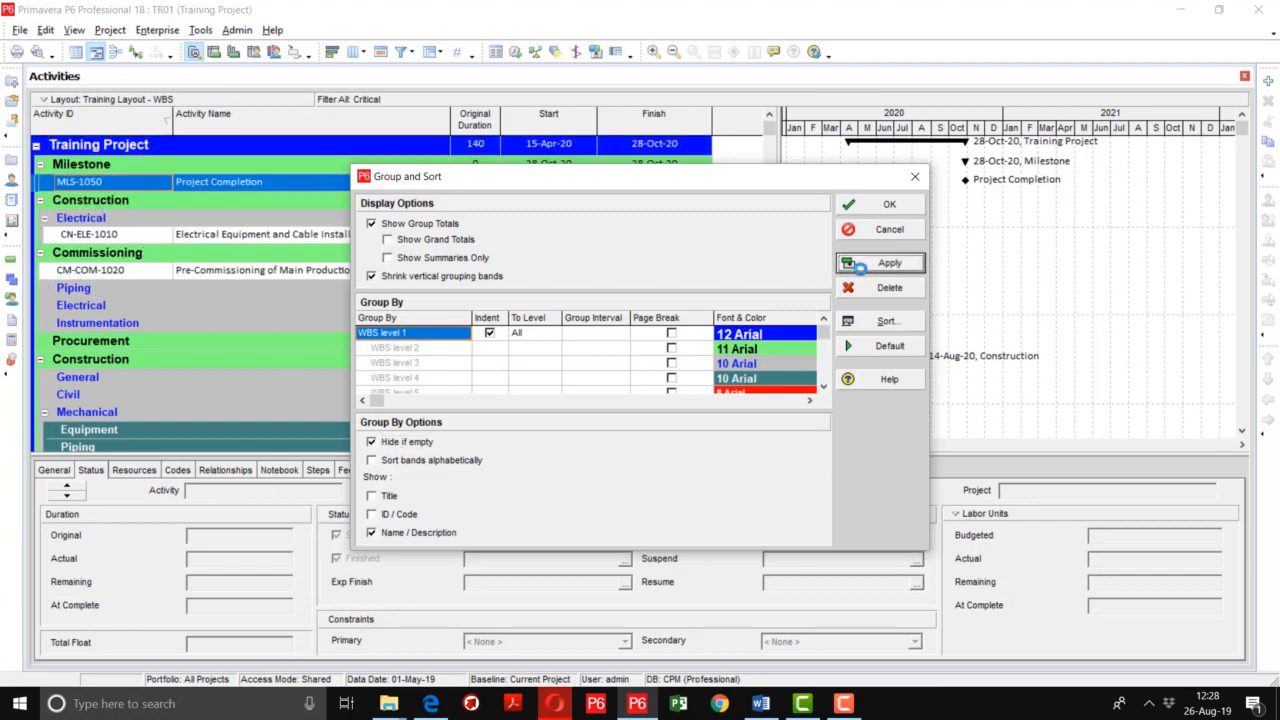
left_click(866, 207)
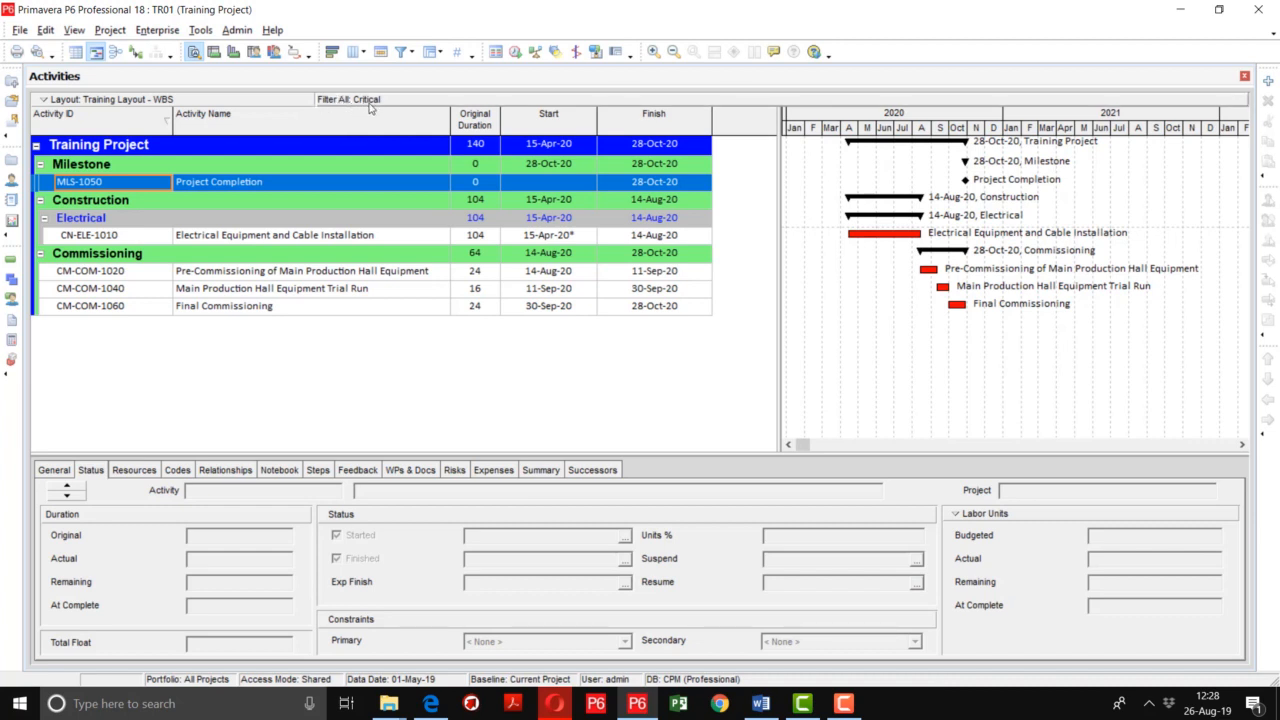
Save the current layout as Training Layout - Critical Activity
left_click(145, 104)
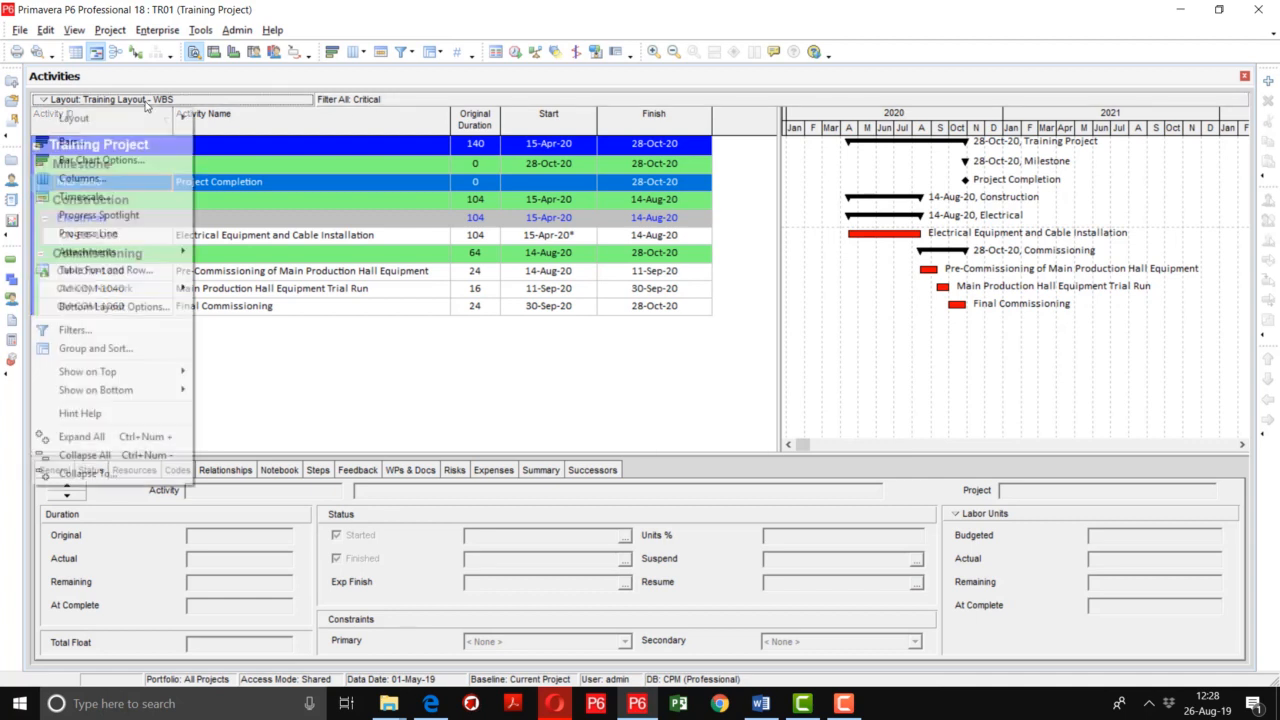
mouse_move(147, 120)
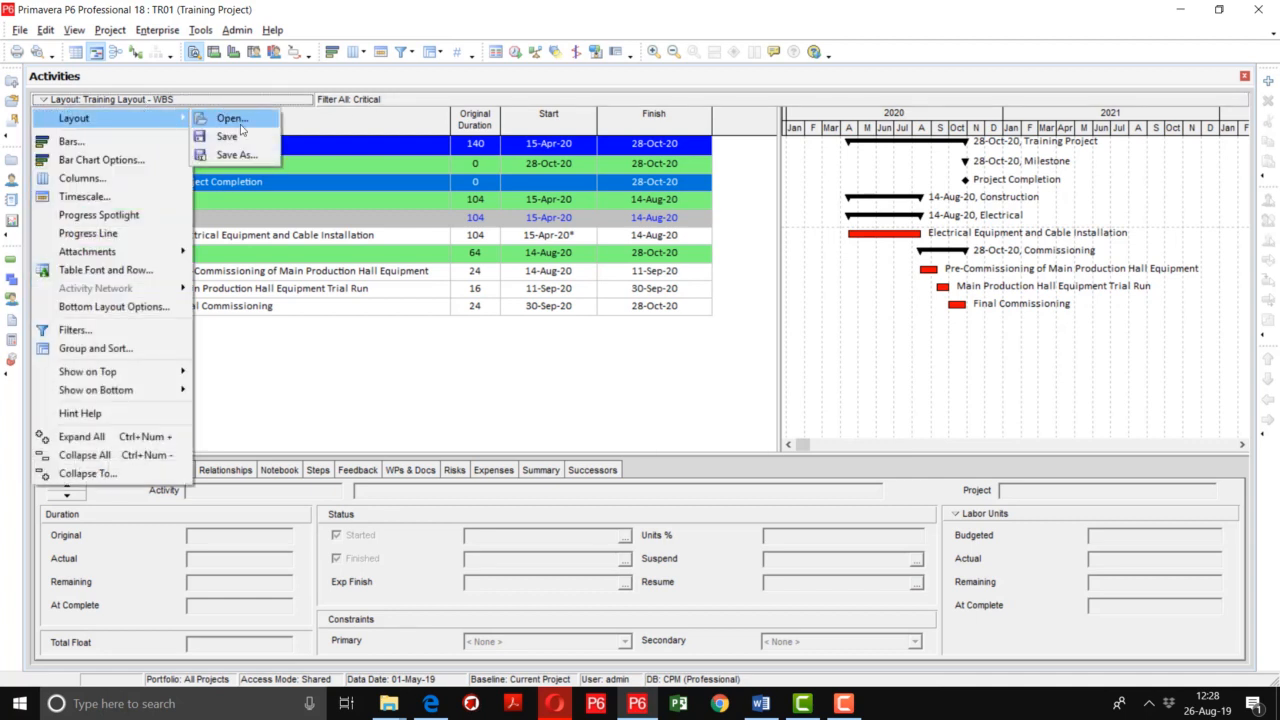
left_click(236, 155)
left_click(624, 254)
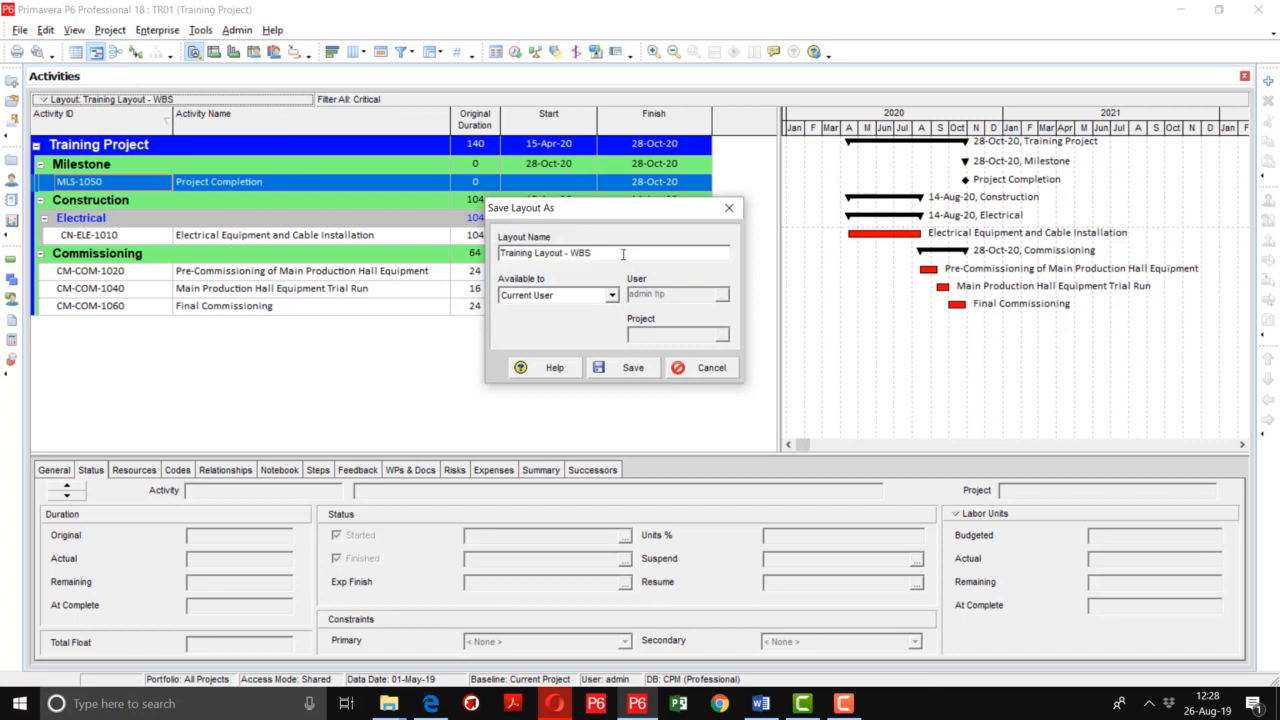
key("BackSpace")
key("BackSpace")
key("BackSpace")
type("ritical p")
key("BackSpace")
key("BackSpace")
key("BackSpace")
key("BackSpace")
key("BackSpace")
key("BackSpace")
key("BackSpace")
type("Critical Activity")
left_click(628, 367)
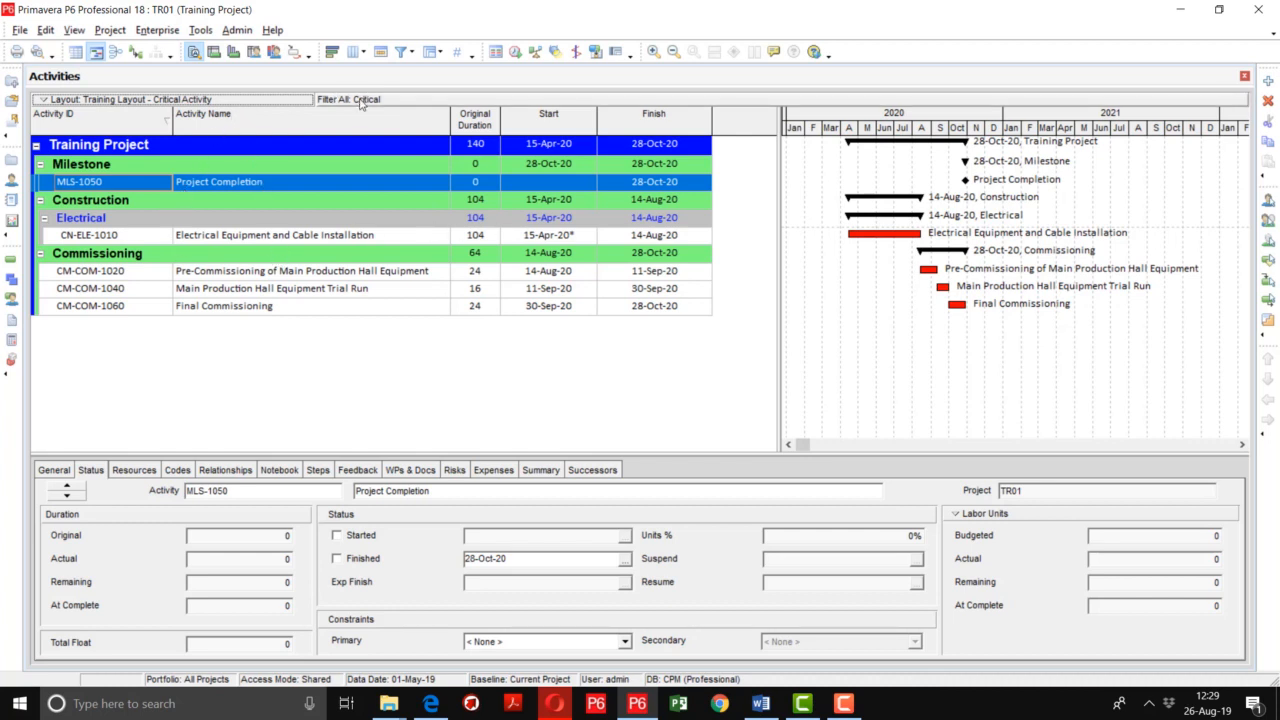
Remove the Critical filter and show All Activities again
left_click(410, 56)
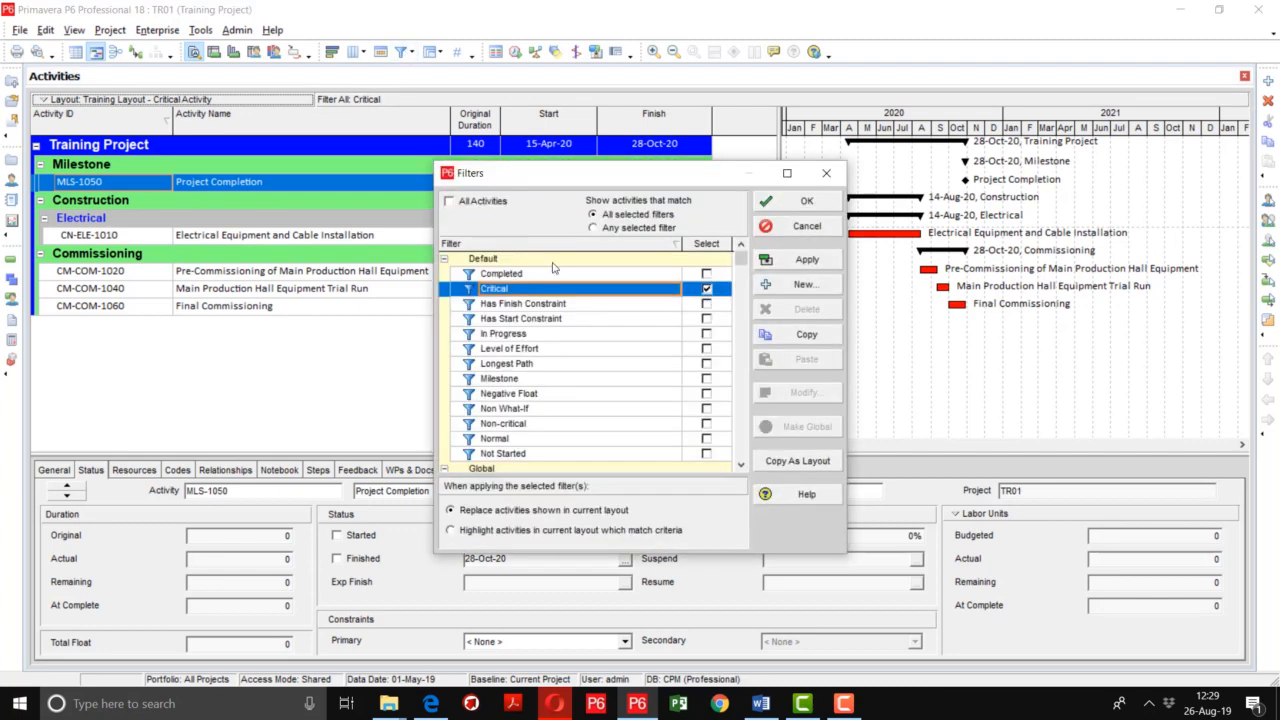
left_click(711, 291)
left_click(476, 201)
left_click(804, 257)
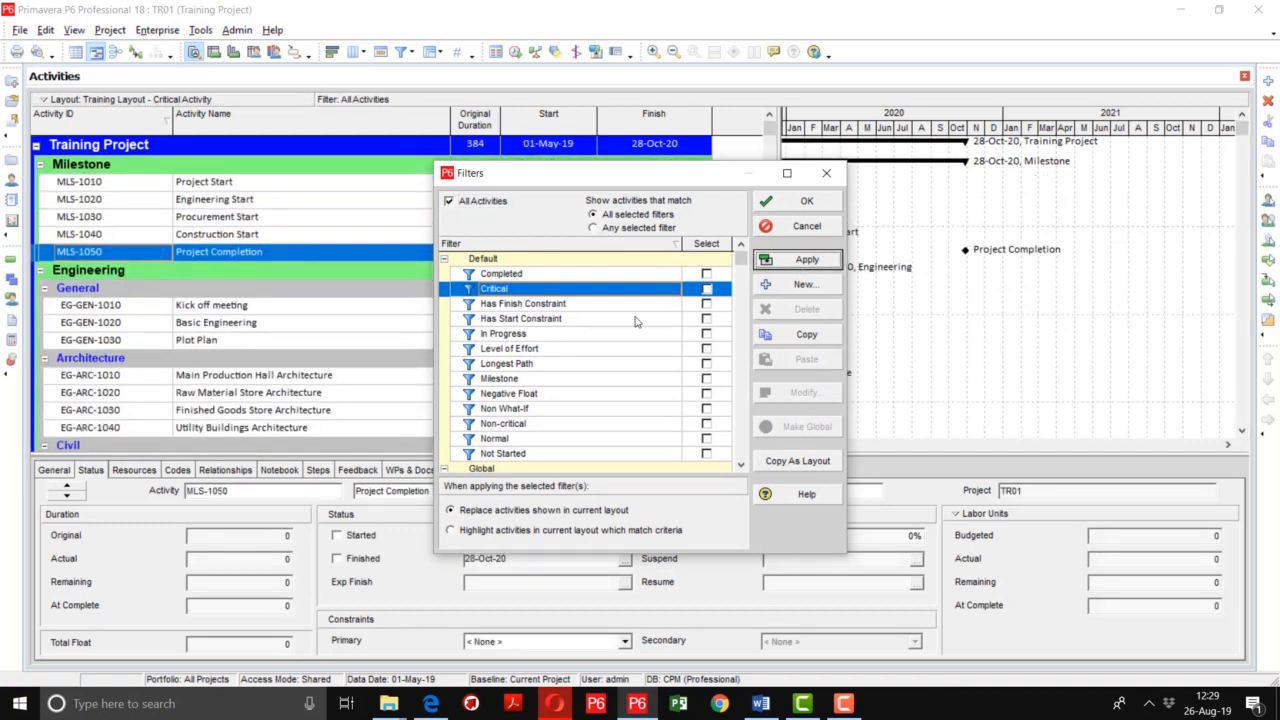
Create a new filter named 3-MOnth Look Ahead Plan
left_click(810, 286)
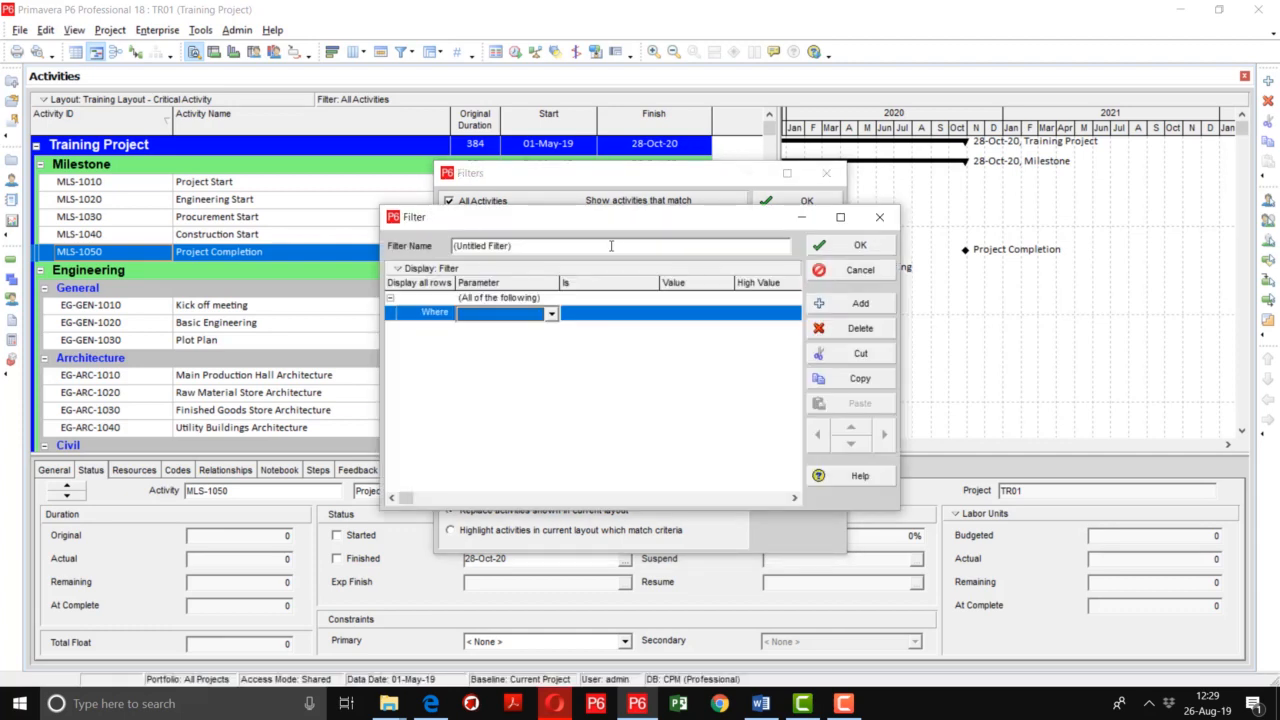
left_click(487, 246)
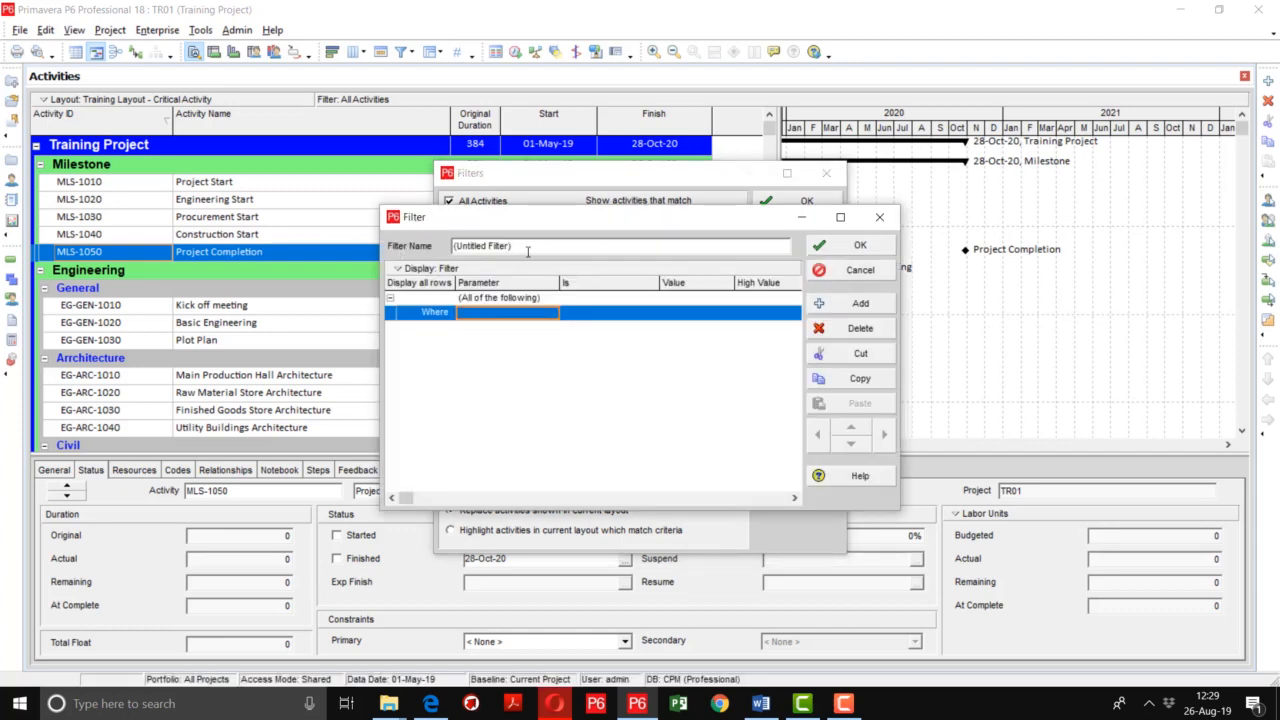
left_click_drag(527, 250, 422, 252)
type("3")
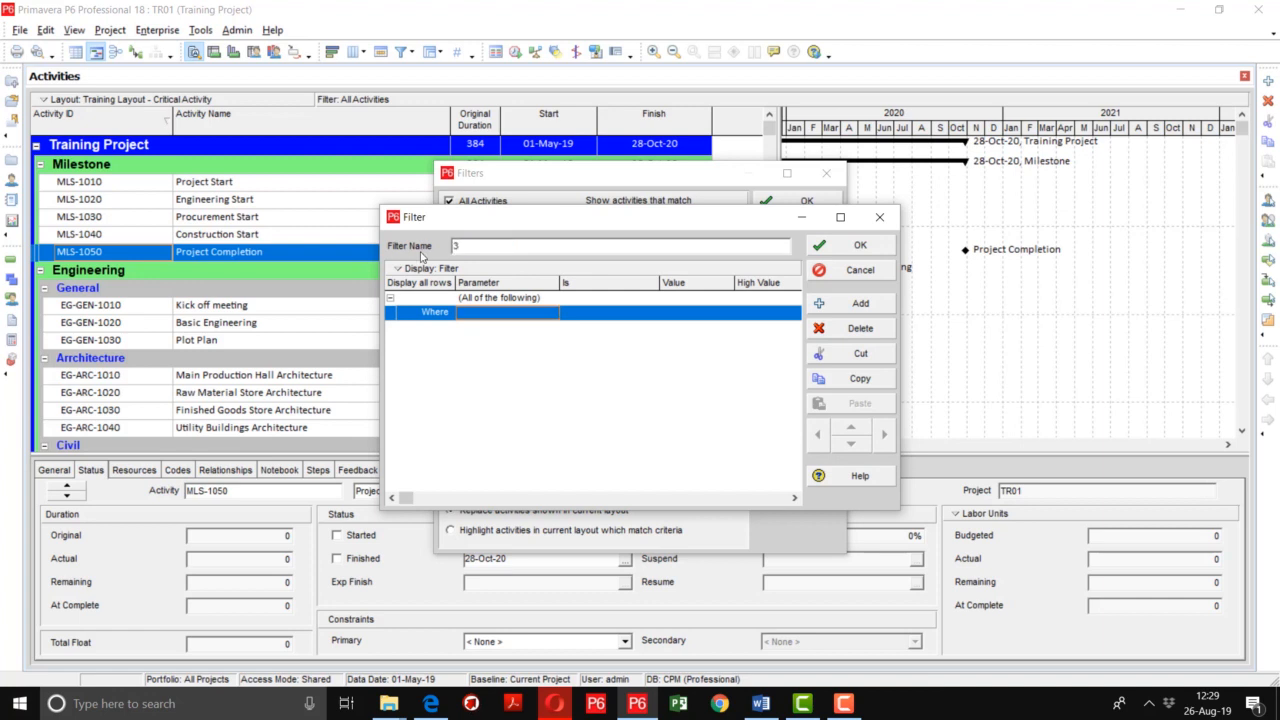
type("-MOnth Look Ahead Plan")
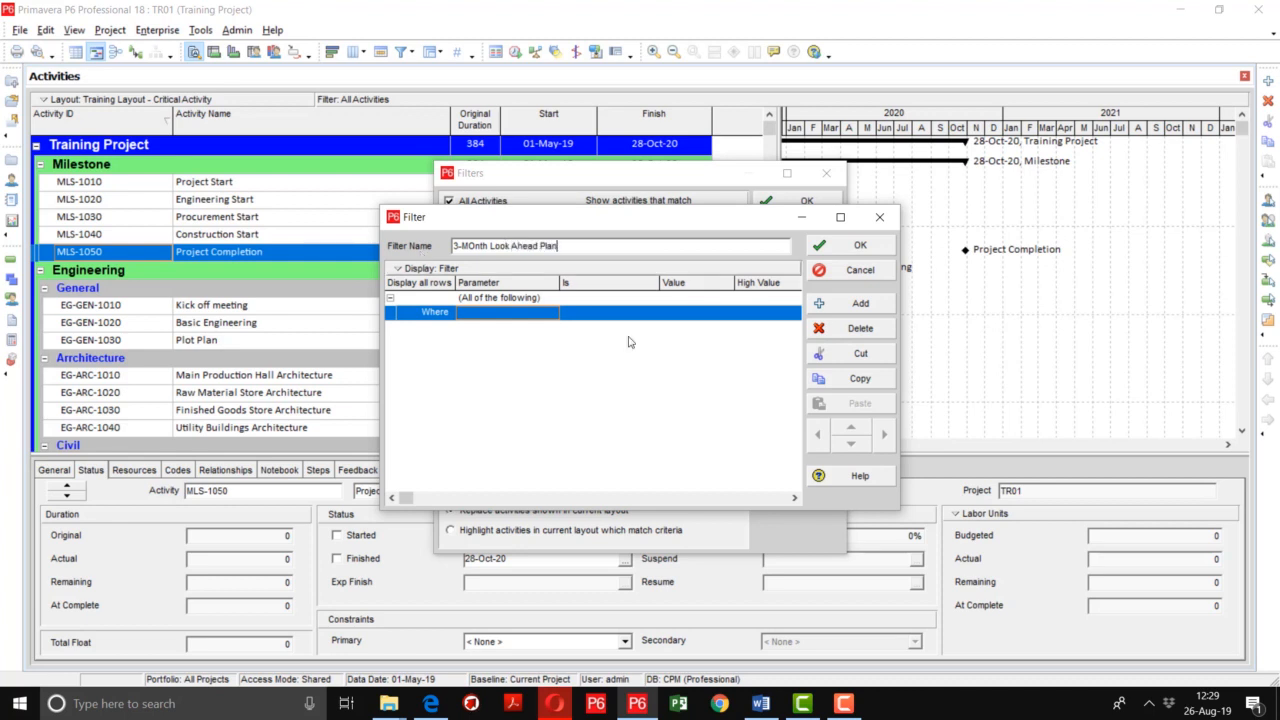
Add a filter condition where Start is within range of
left_click(536, 317)
left_click(510, 317)
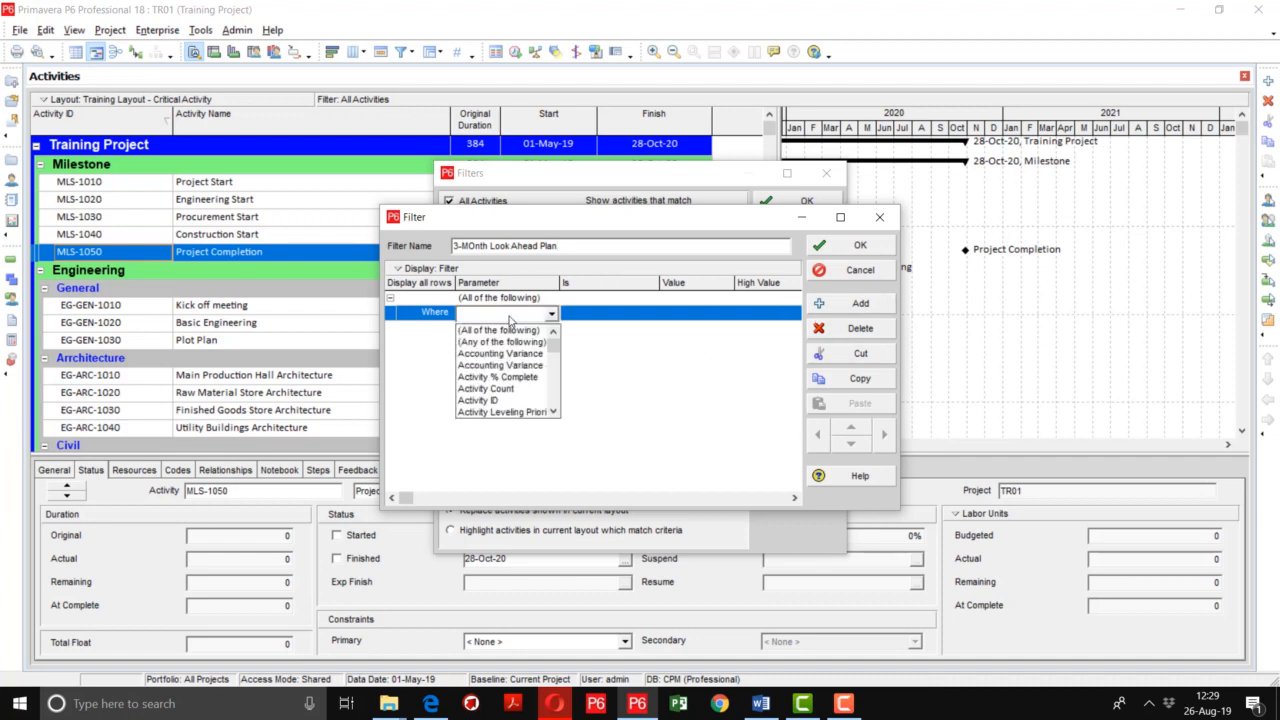
left_click(510, 318)
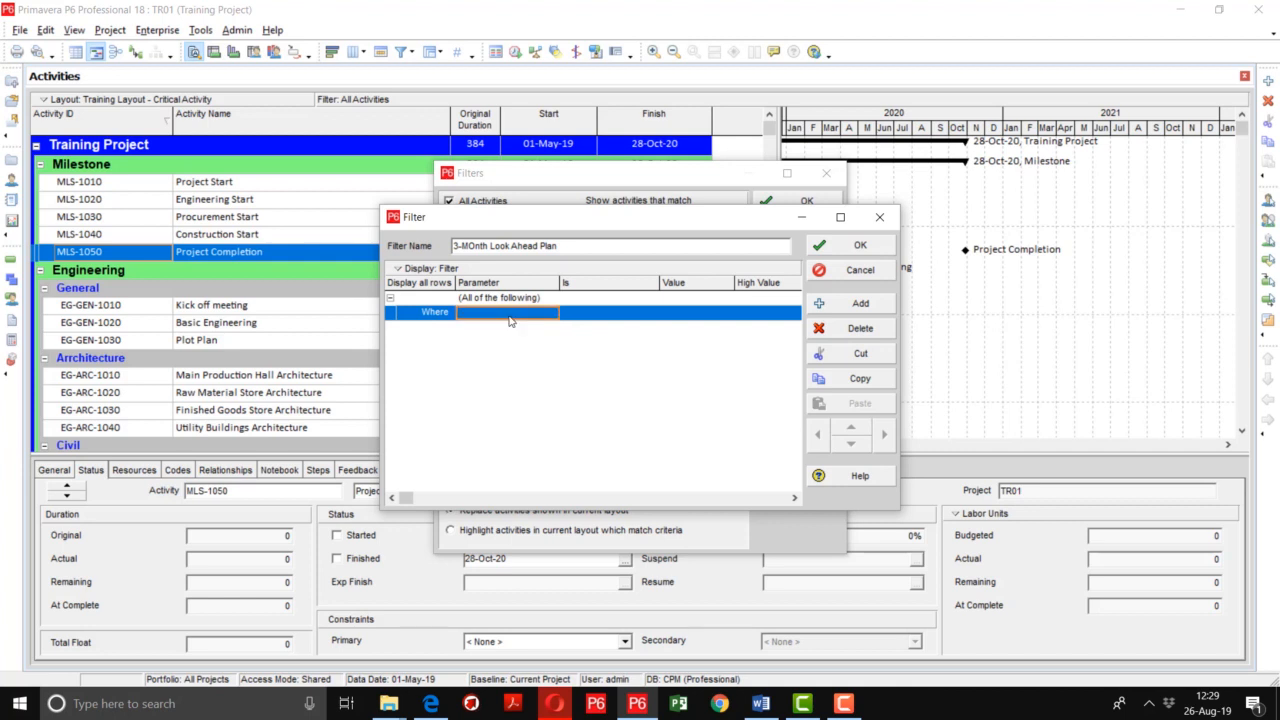
type("Start")
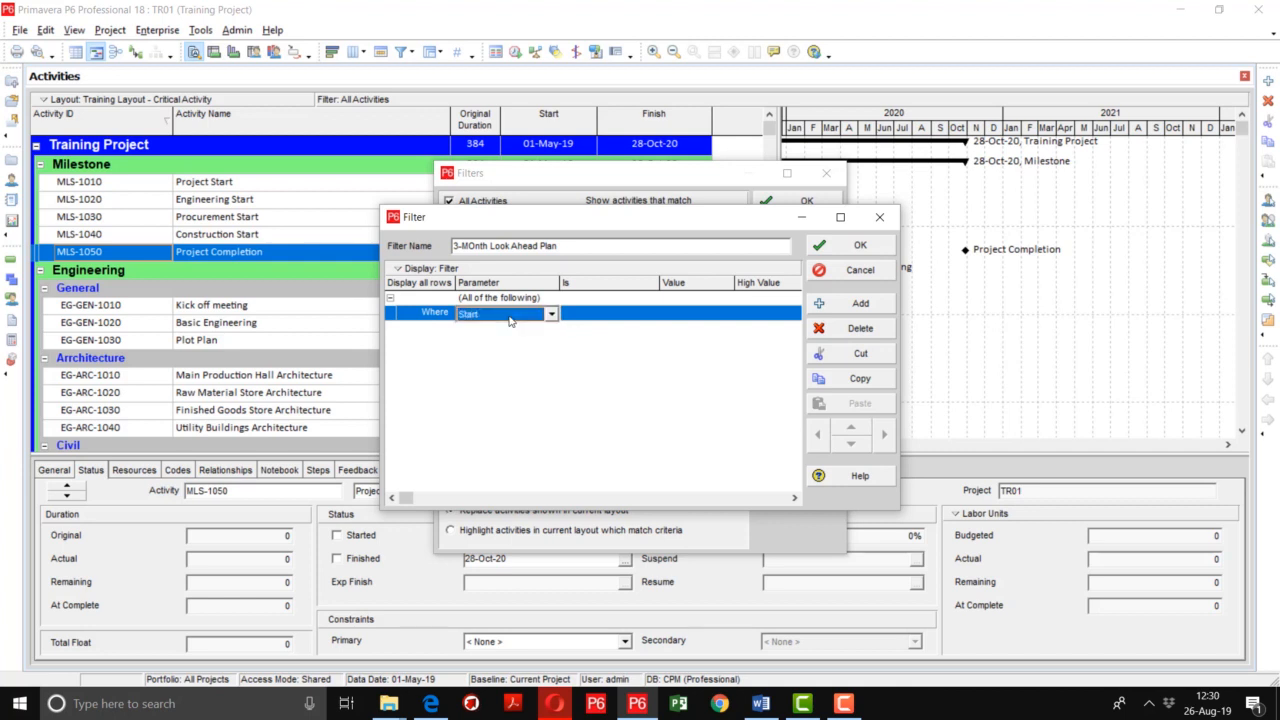
key("Return")
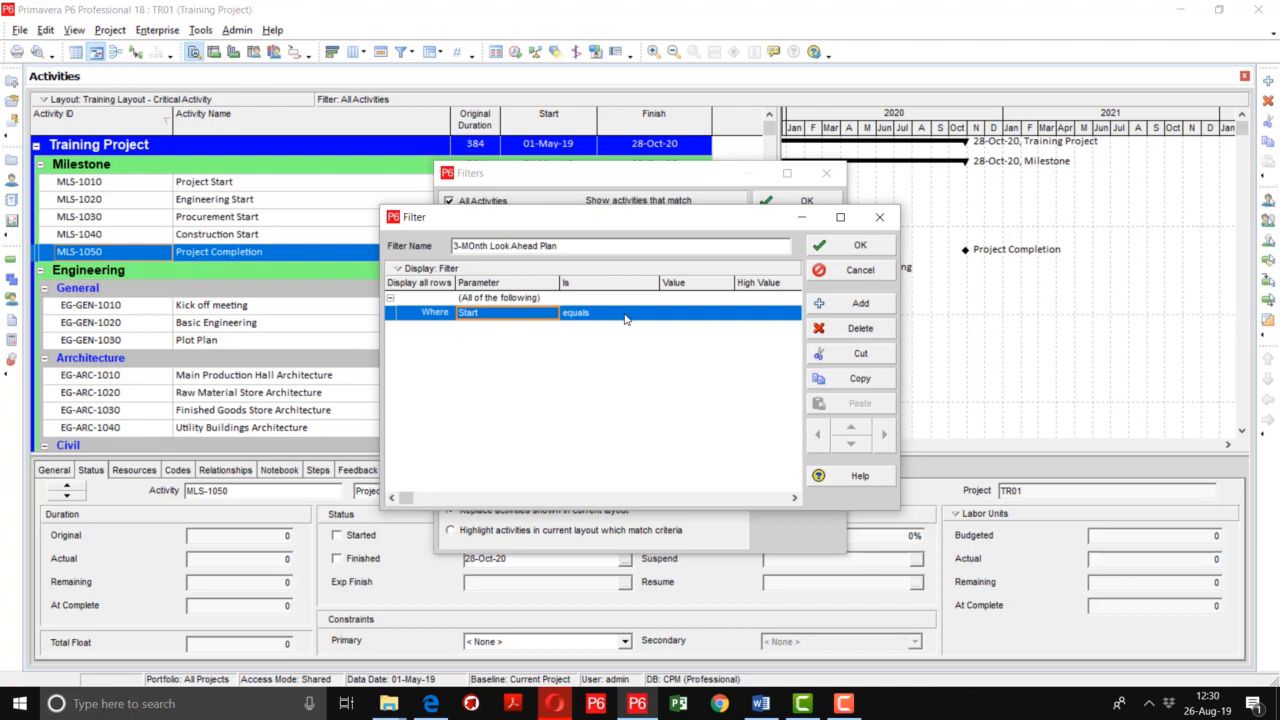
left_click(625, 318)
left_click(625, 318)
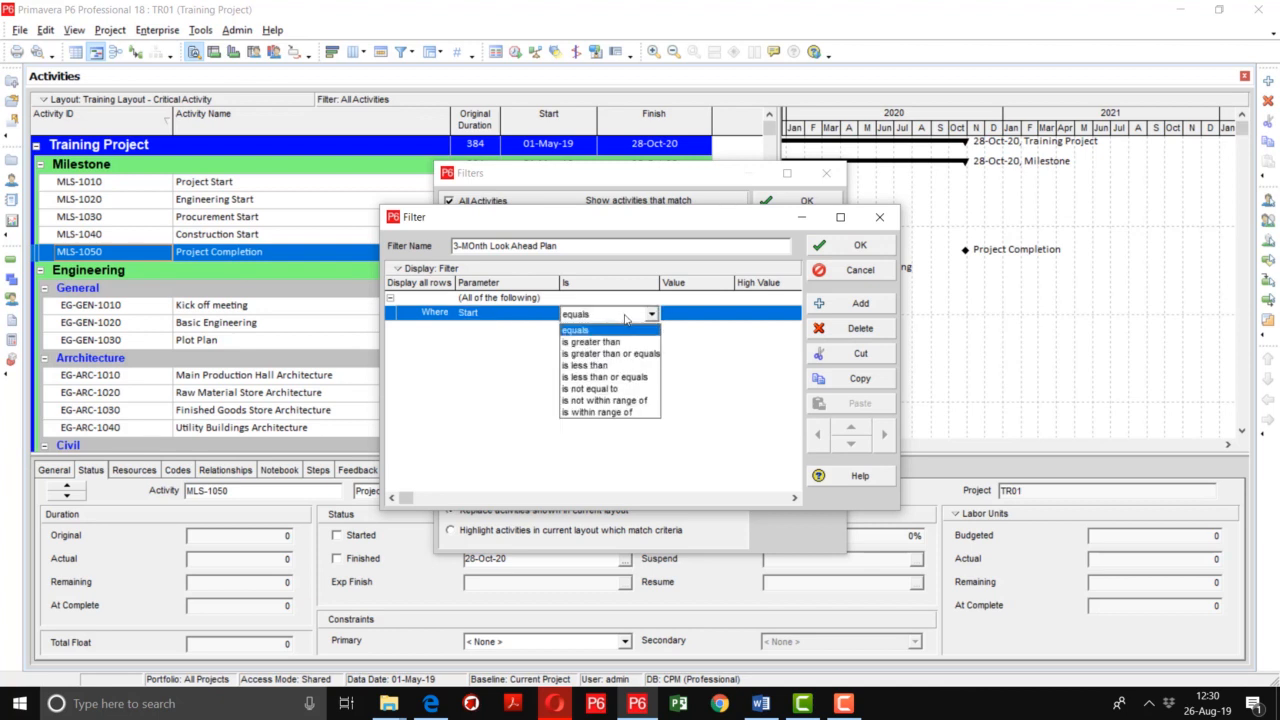
left_click(615, 412)
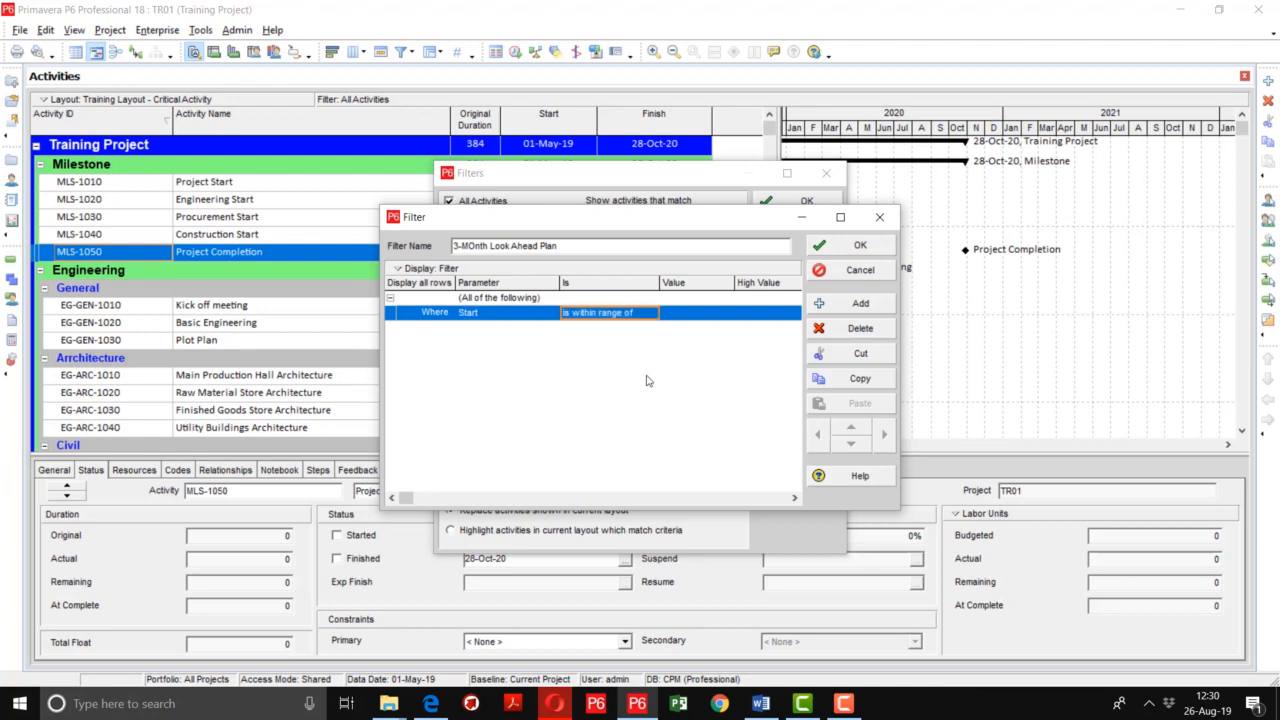
Set the Start condition's range value to DD, the Earliest Data Date
left_click(713, 318)
left_click(726, 316)
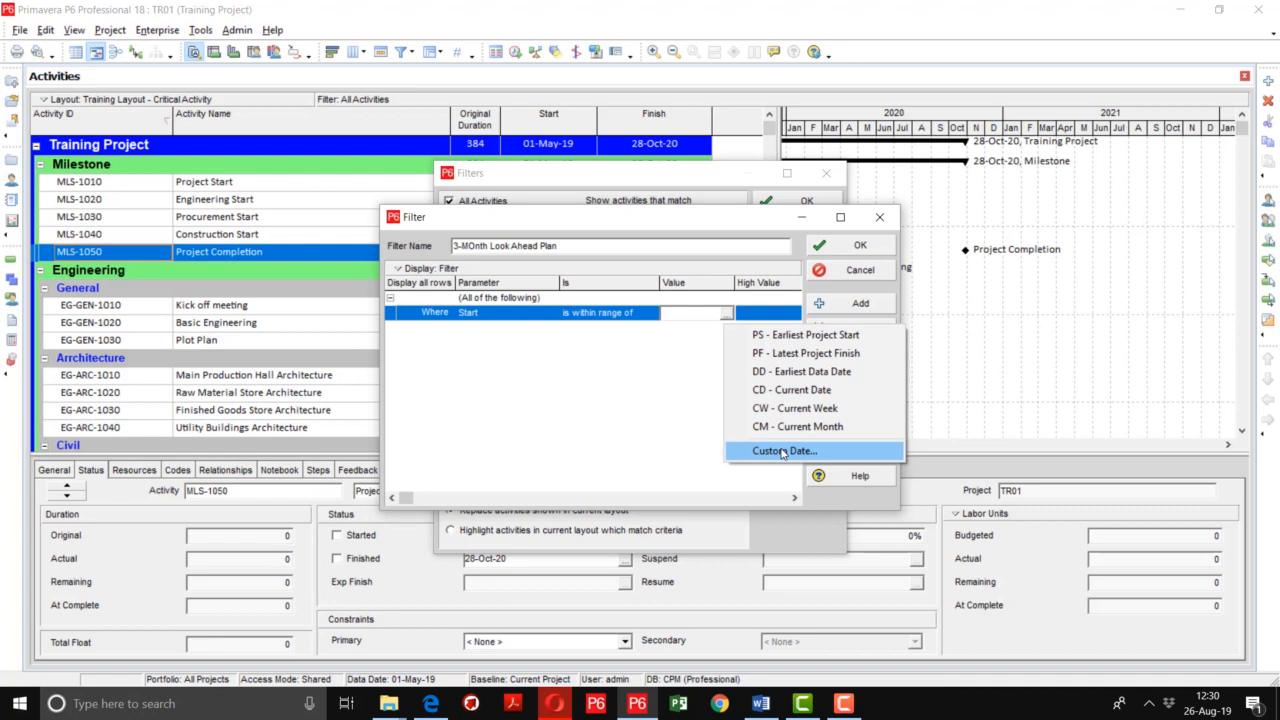
left_click(782, 372)
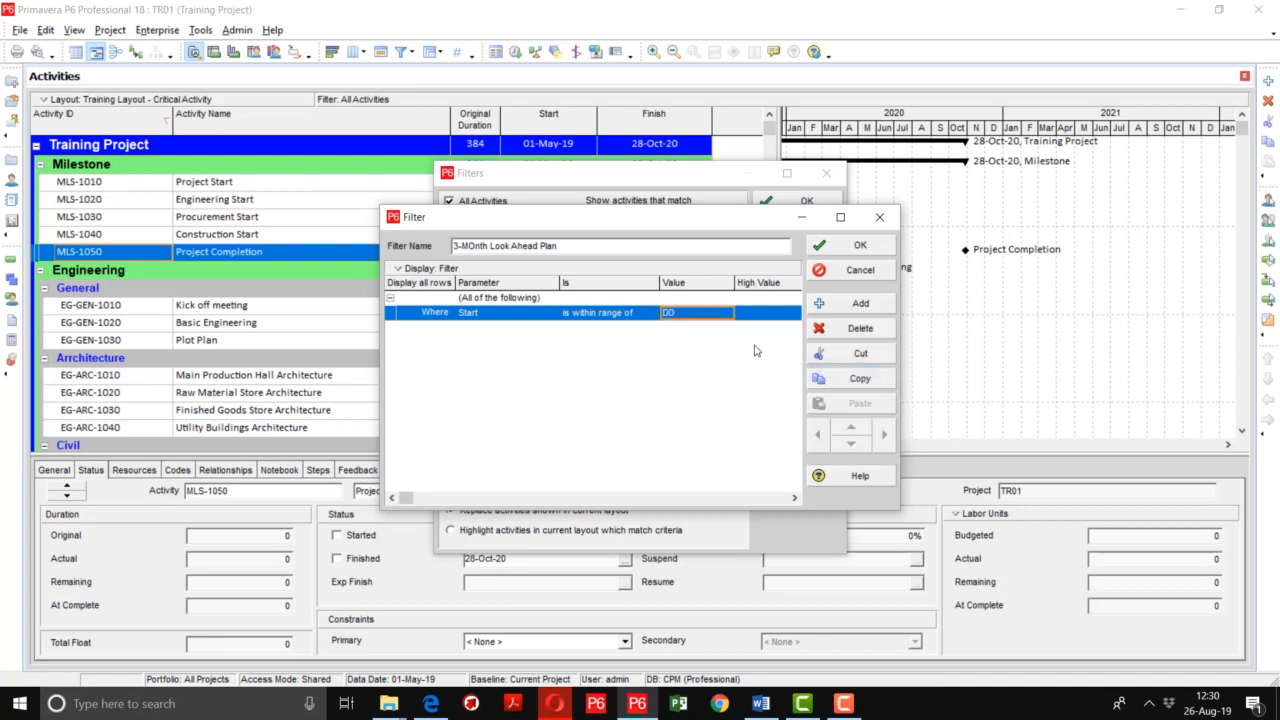
left_click_drag(731, 283, 706, 284)
left_click(687, 313)
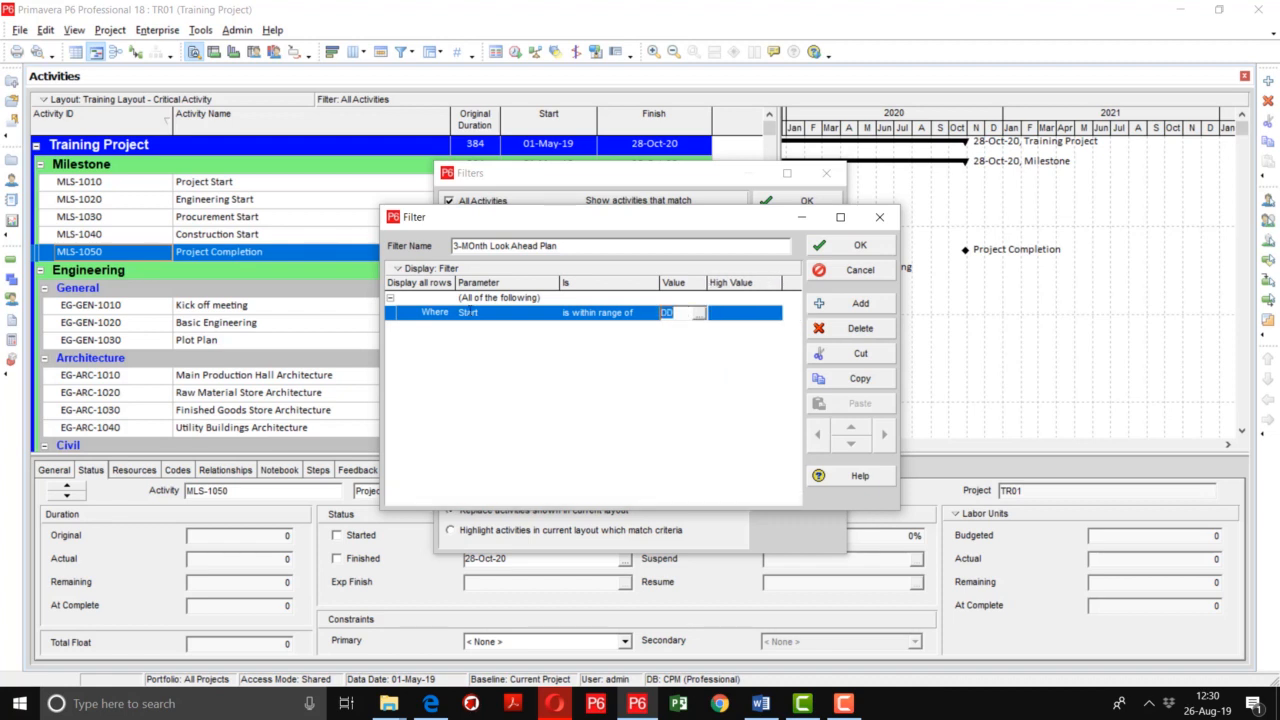
type("DD")
Set the range's high value to DD+3M, save the filter and apply it to the activities
left_click(752, 316)
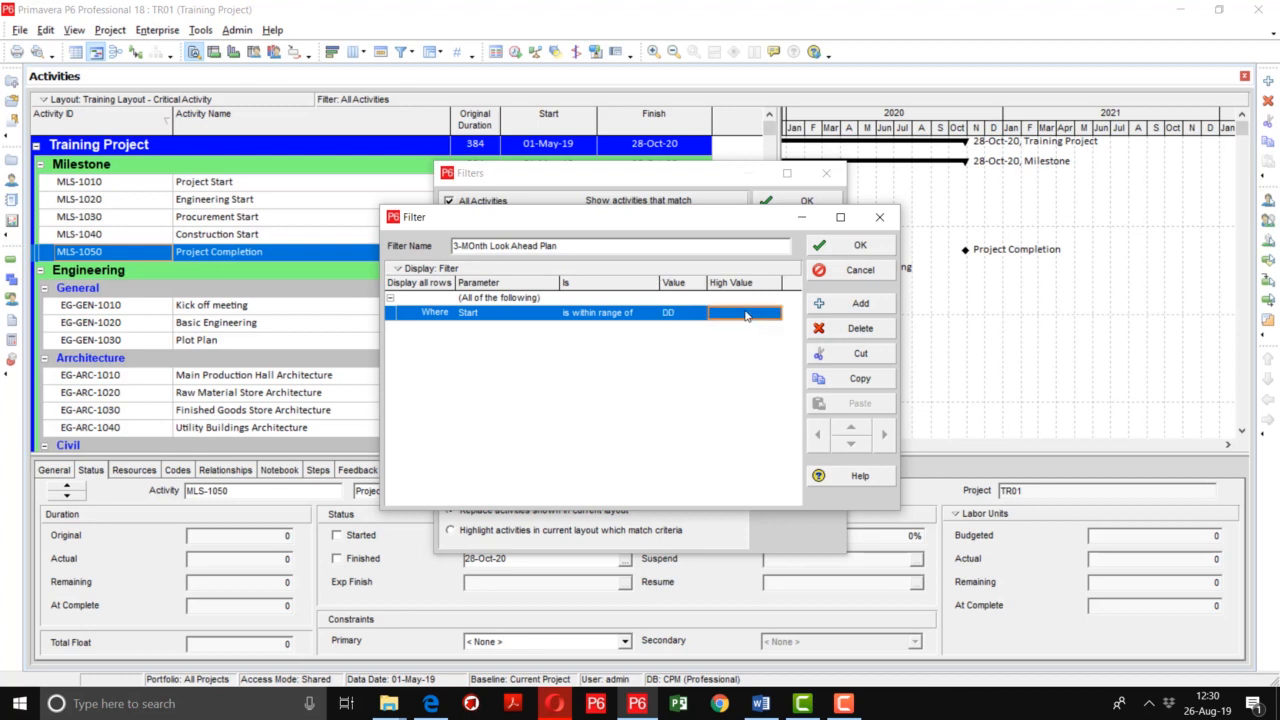
left_click(745, 313)
type("DD+3M")
key("BackSpace")
type("W")
key("BackSpace")
type("D")
key("BackSpace")
type("M")
left_click(855, 245)
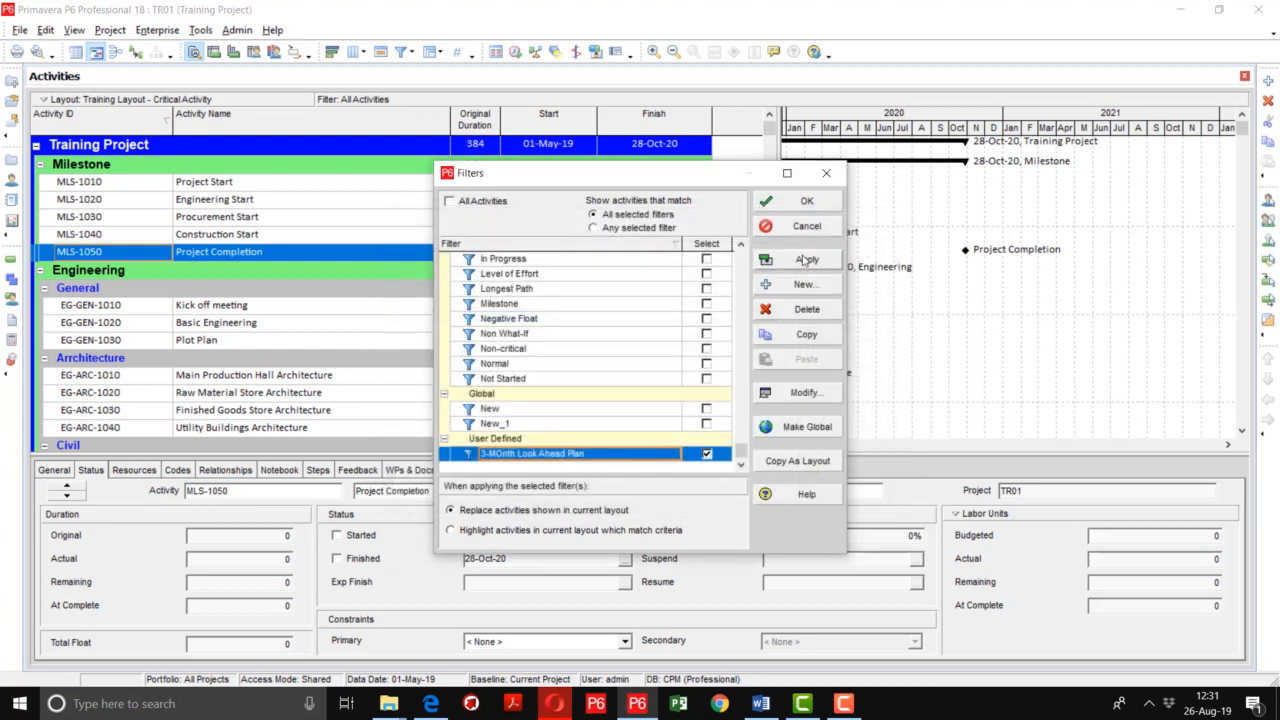
left_click(805, 260)
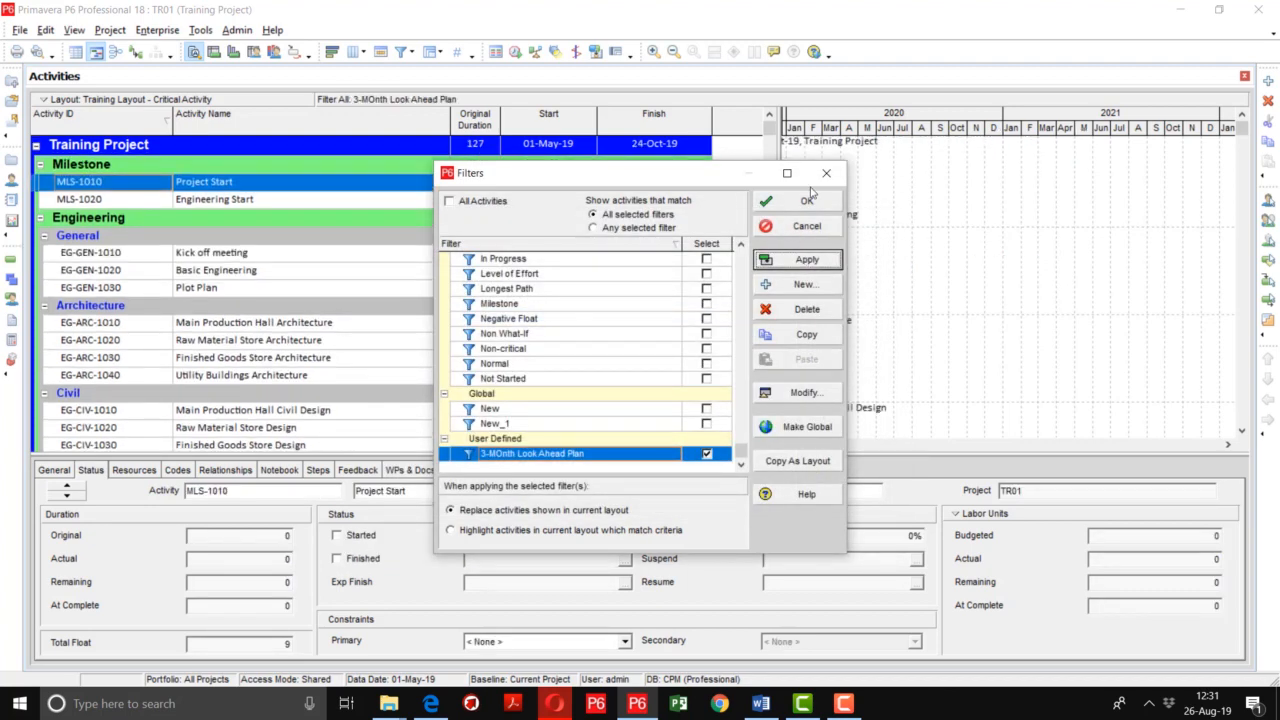
left_click(784, 206)
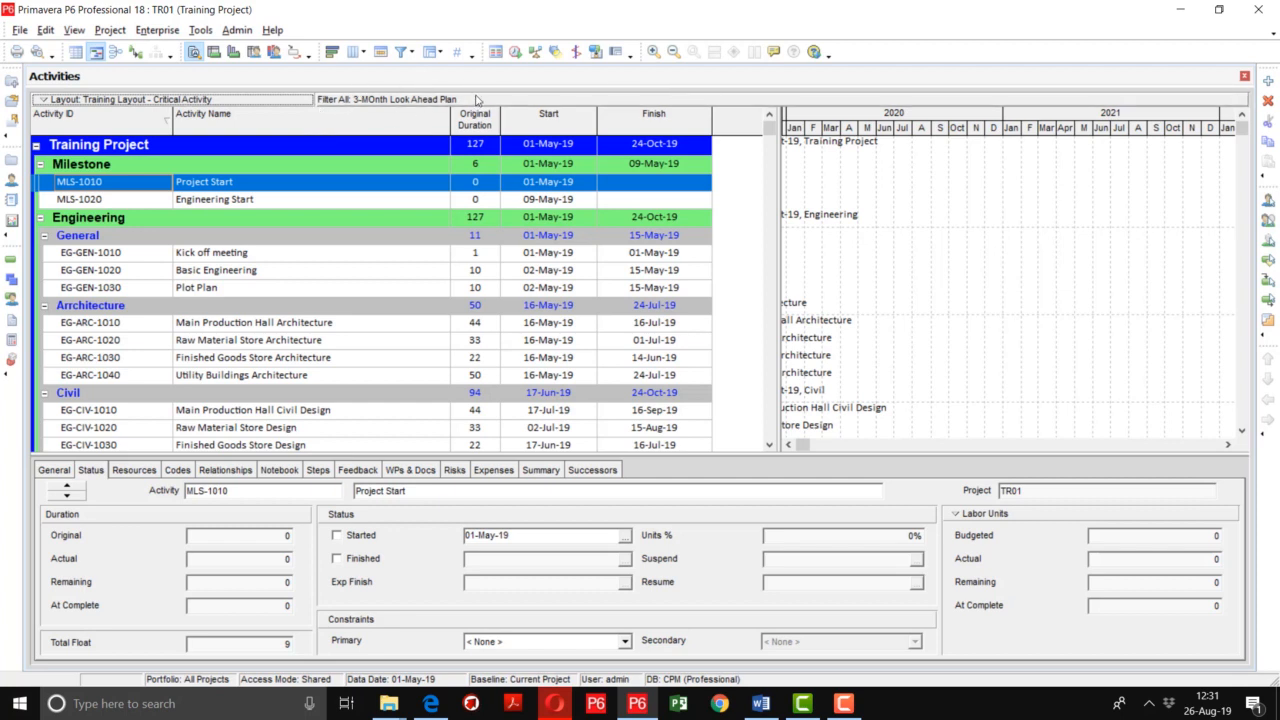
Create another new filter named Main Prodcution Hall
left_click(412, 53)
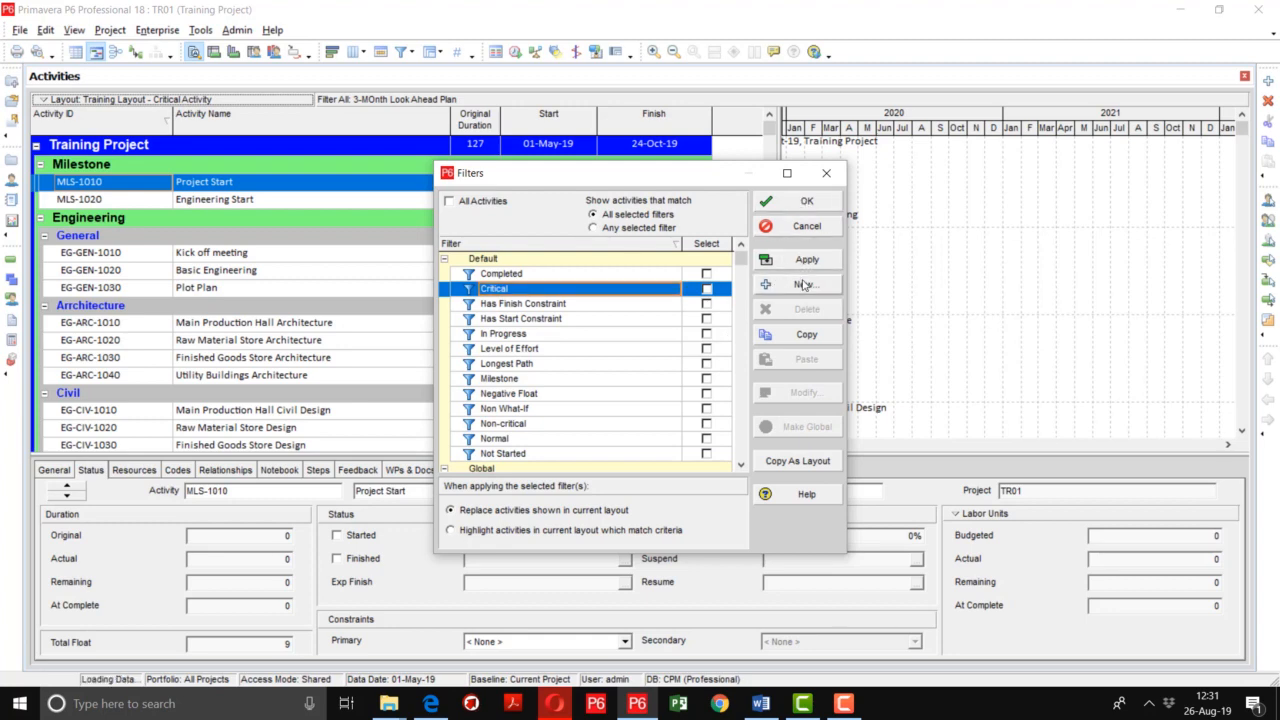
left_click(803, 285)
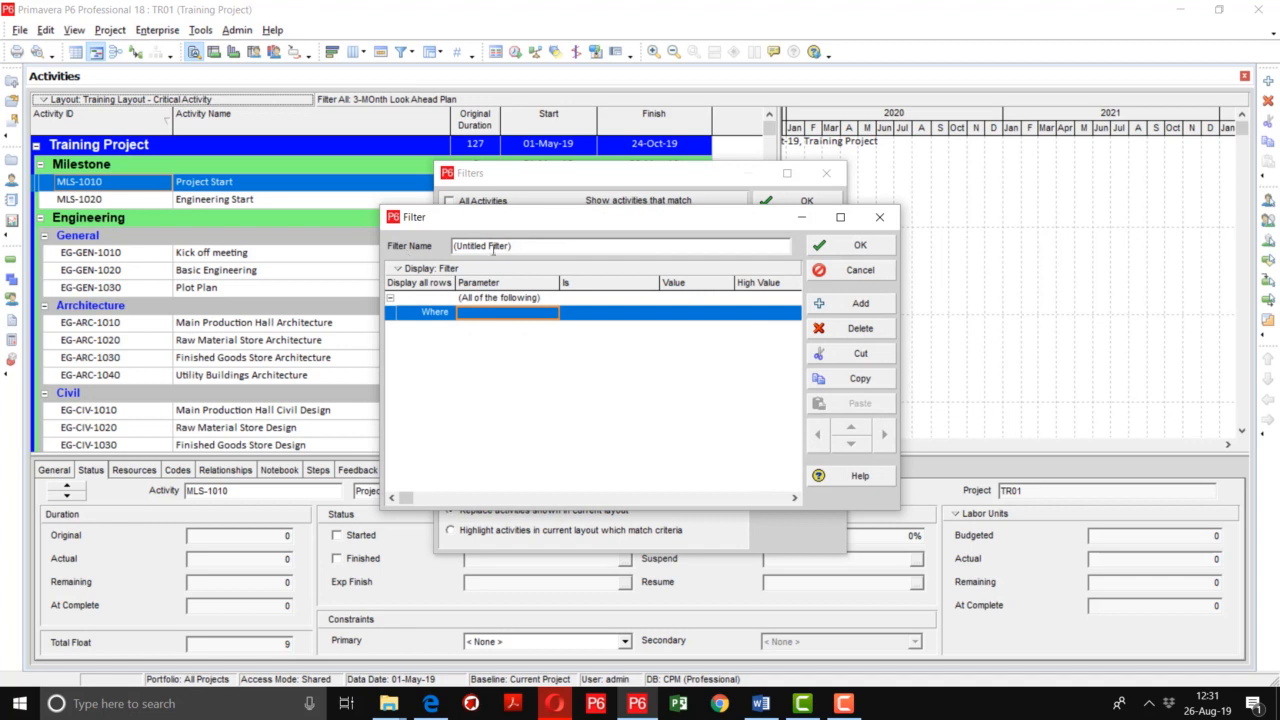
left_click_drag(522, 247, 417, 243)
type("Main ")
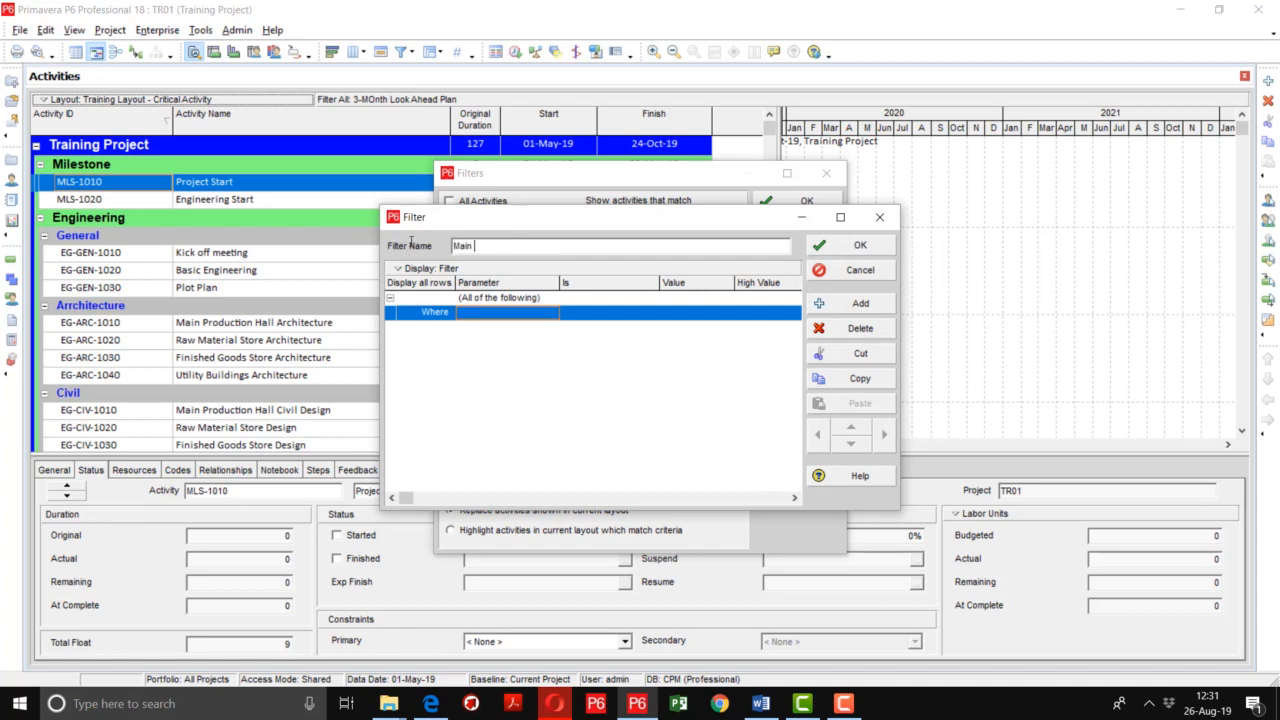
type("Prodcution Hall")
Add a filter condition where Zone/Area equals
left_click(489, 314)
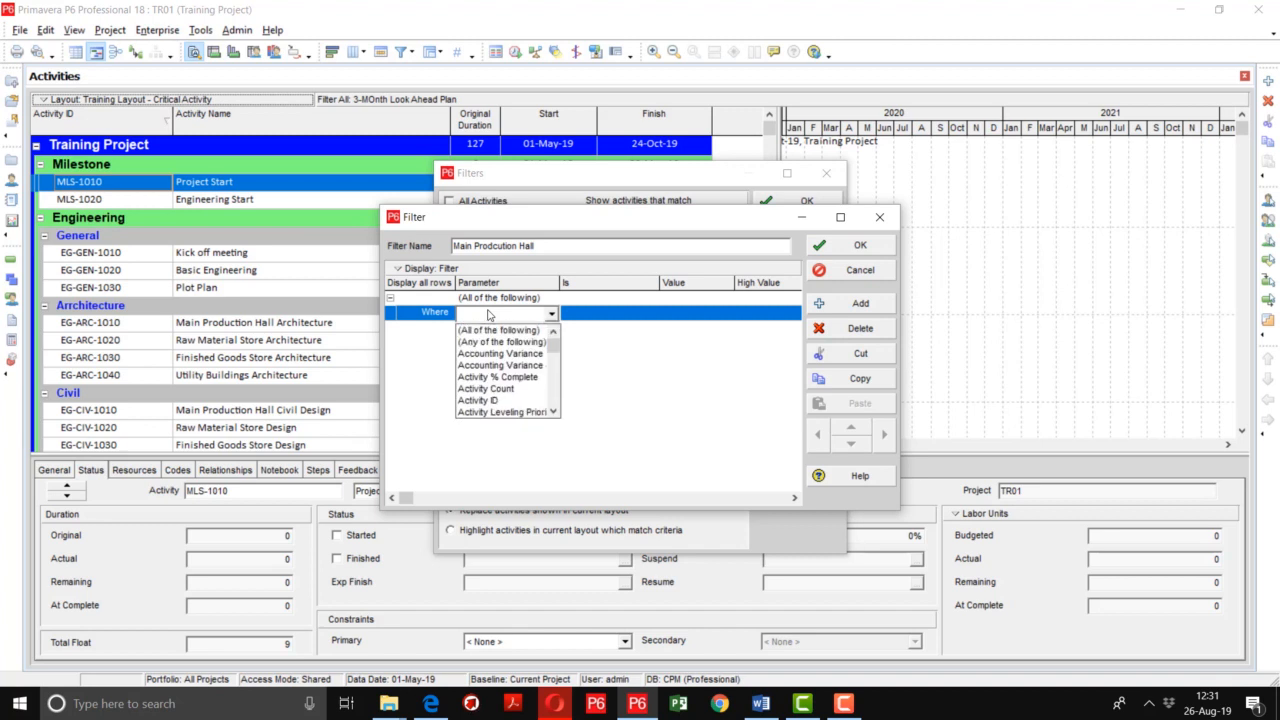
key("e")
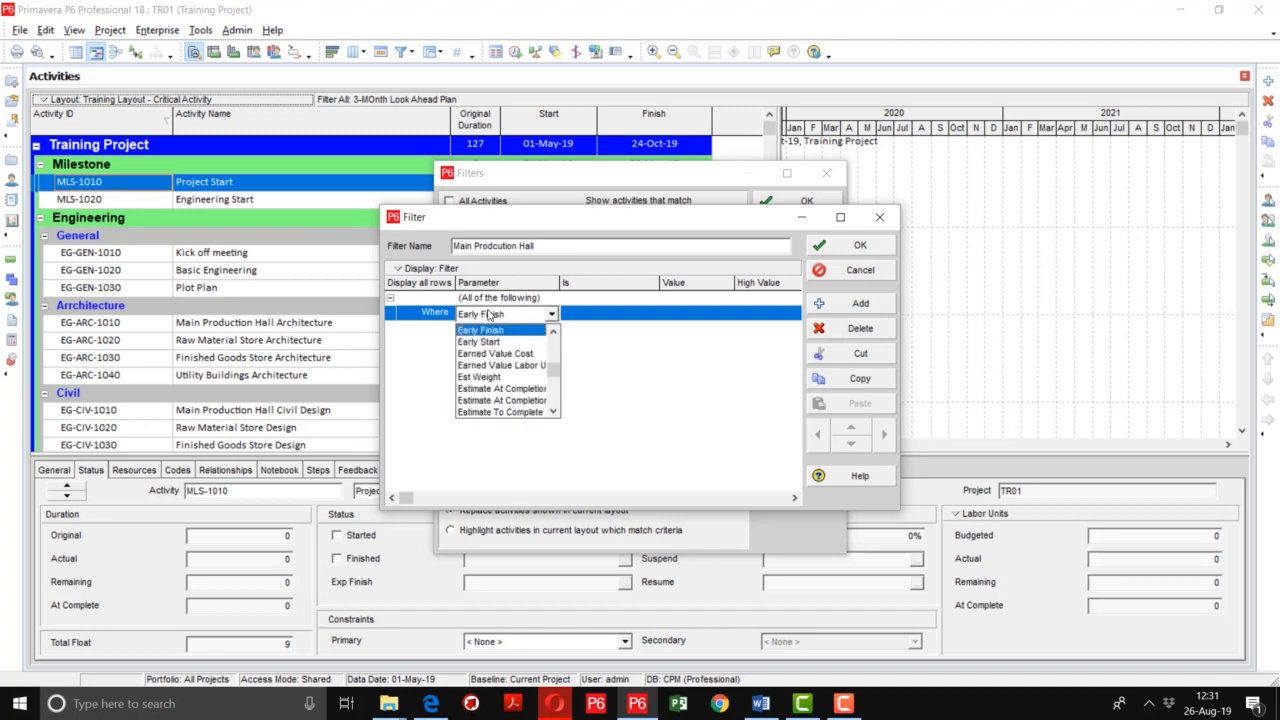
key("z")
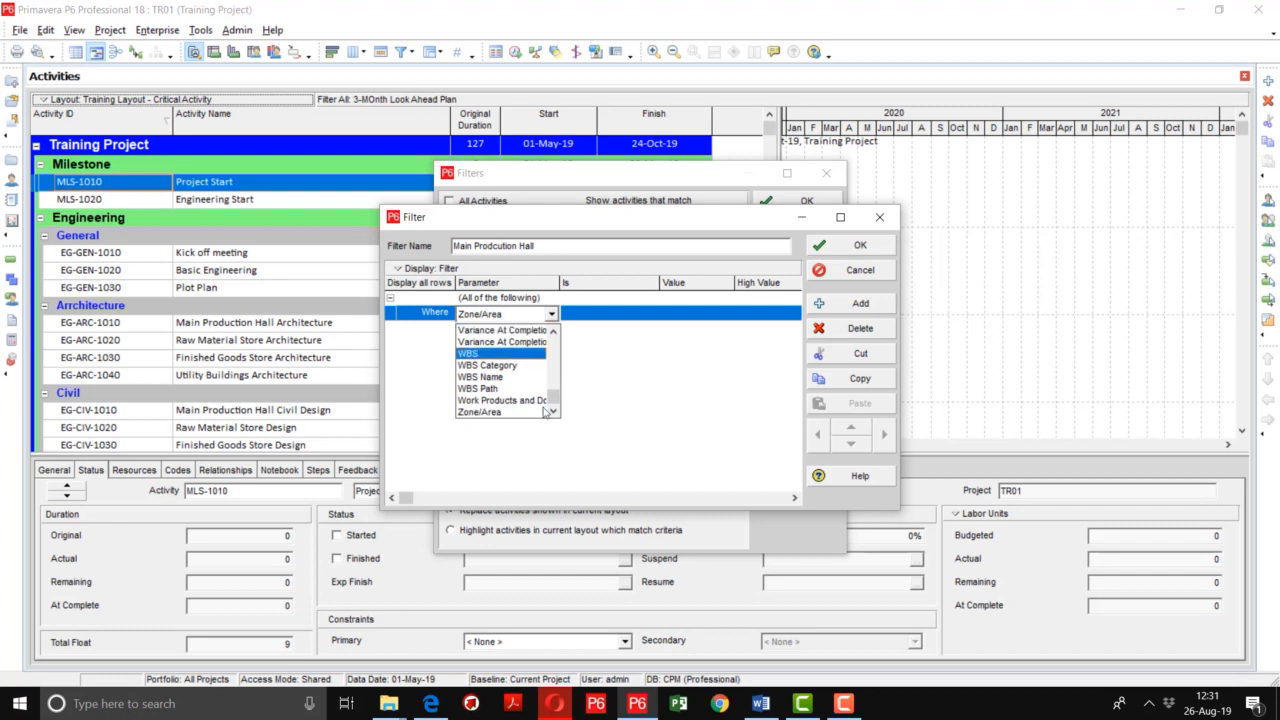
left_click(515, 412)
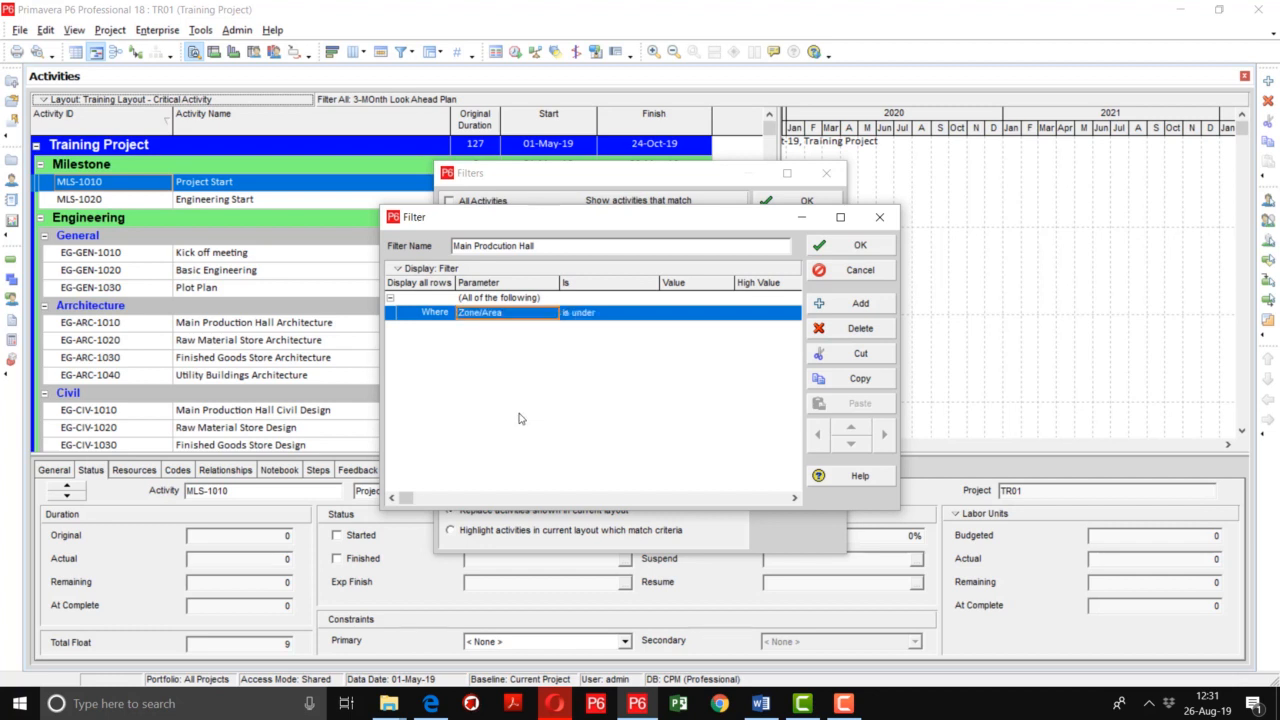
left_click(640, 304)
double_click(627, 311)
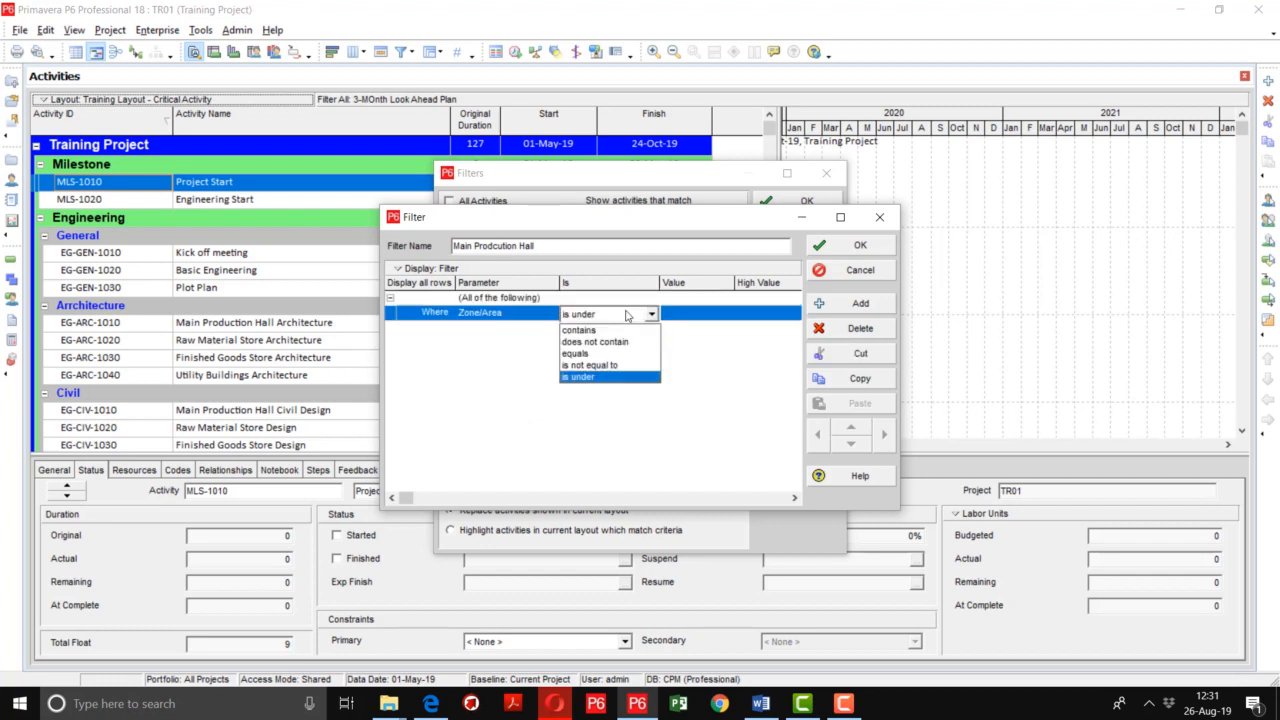
left_click(576, 353)
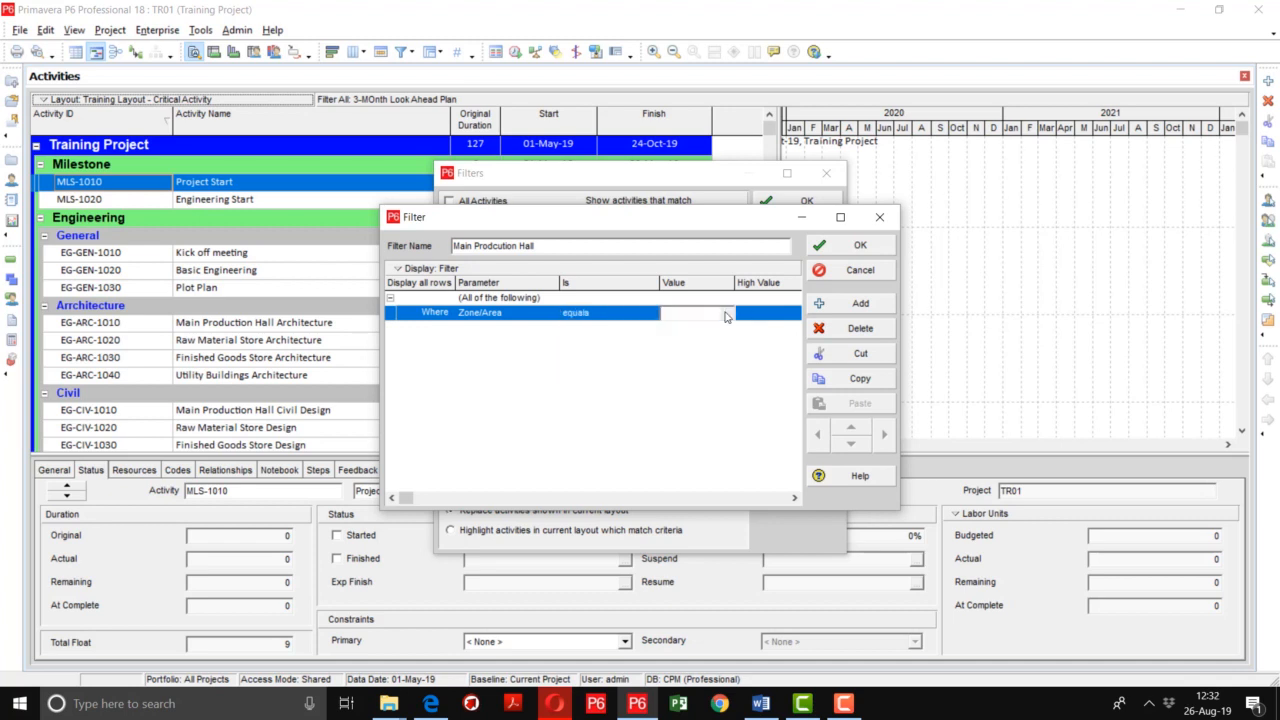
Set the condition's value to the MPH Main Production Hall zone and save the filter
left_click(727, 316)
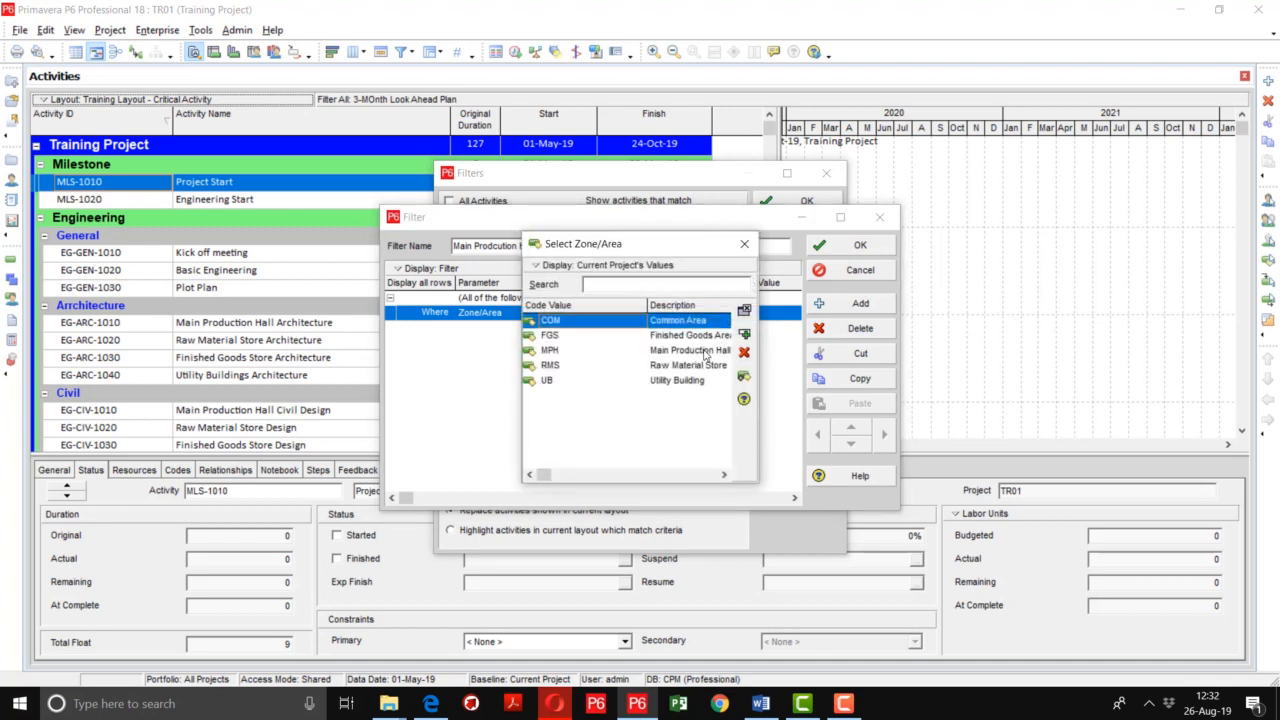
double_click(705, 352)
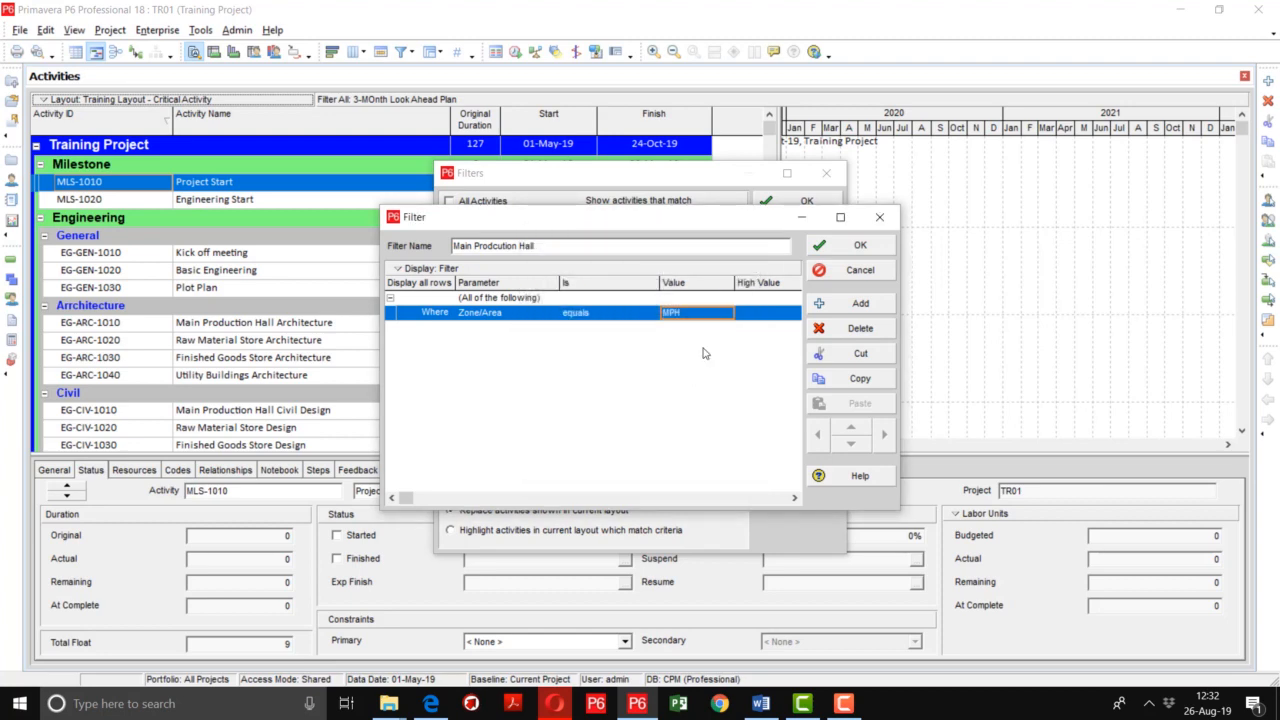
left_click(858, 245)
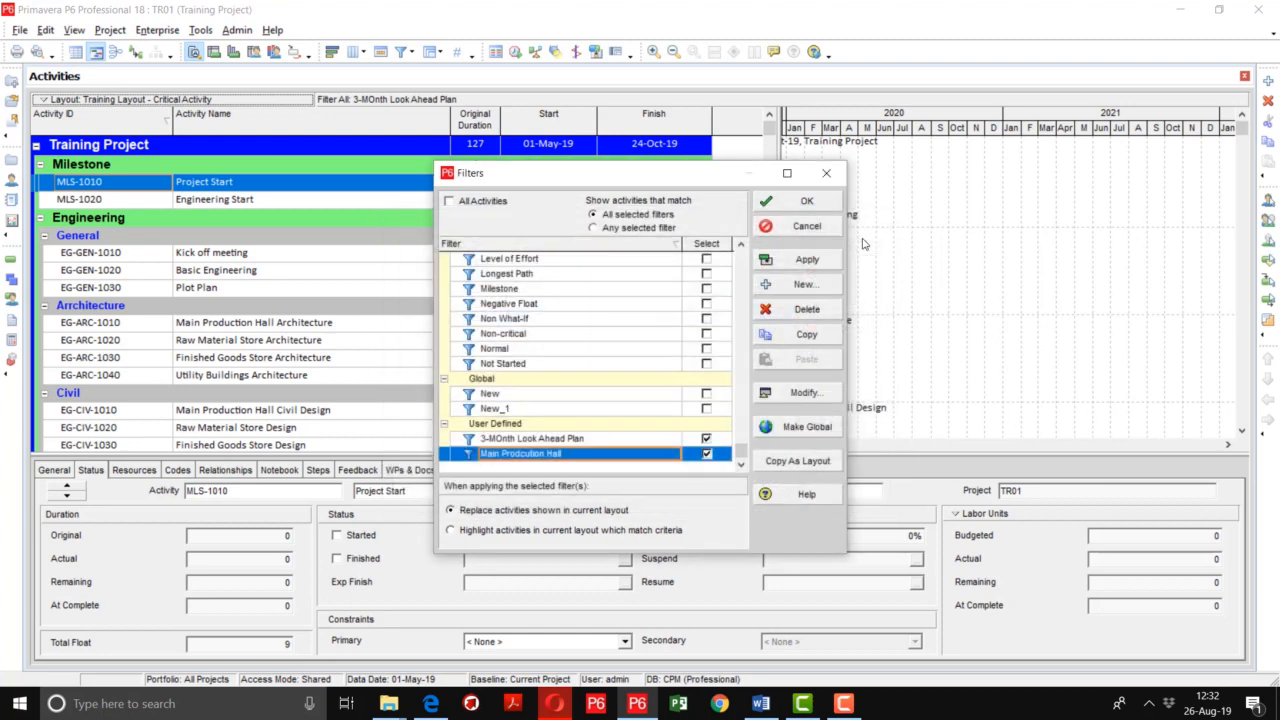
Apply both the look-ahead and Main Prodcution Hall filters together
left_click(808, 260)
left_click(800, 205)
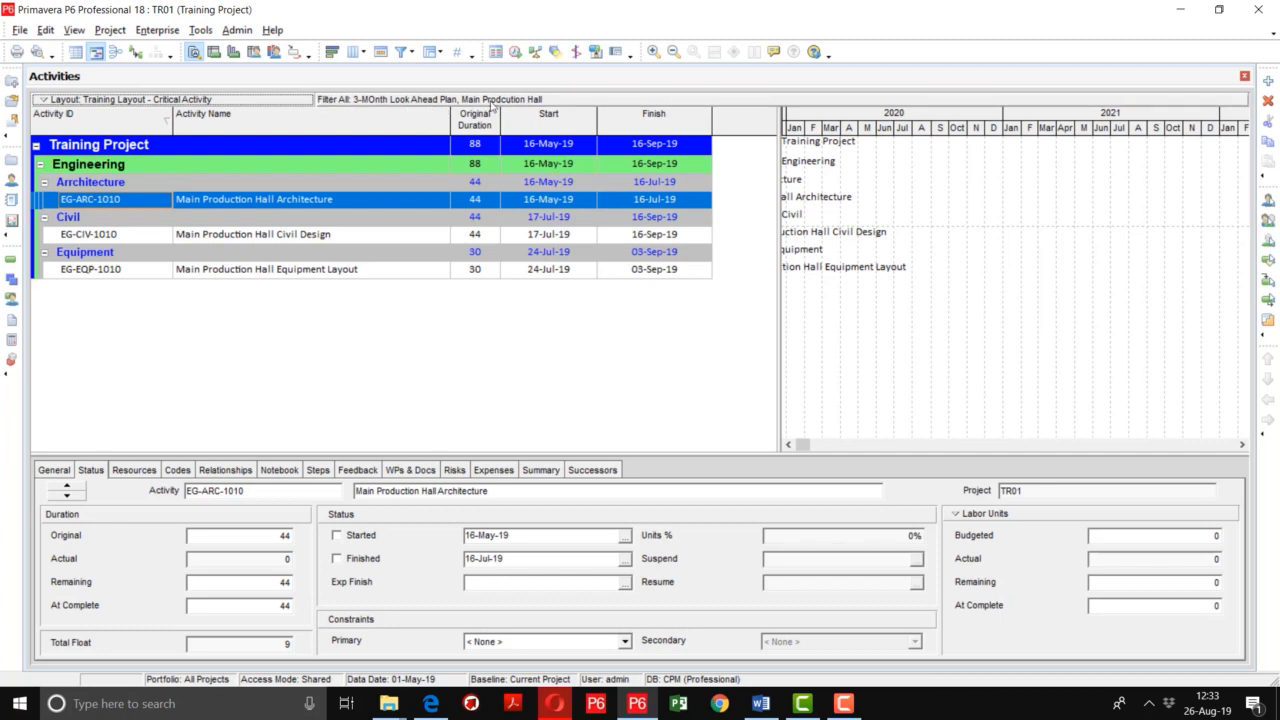
Deselect the 3-MOnth Look Ahead Plan filter so only the Main Prodcution Hall filter applies
left_click(412, 57)
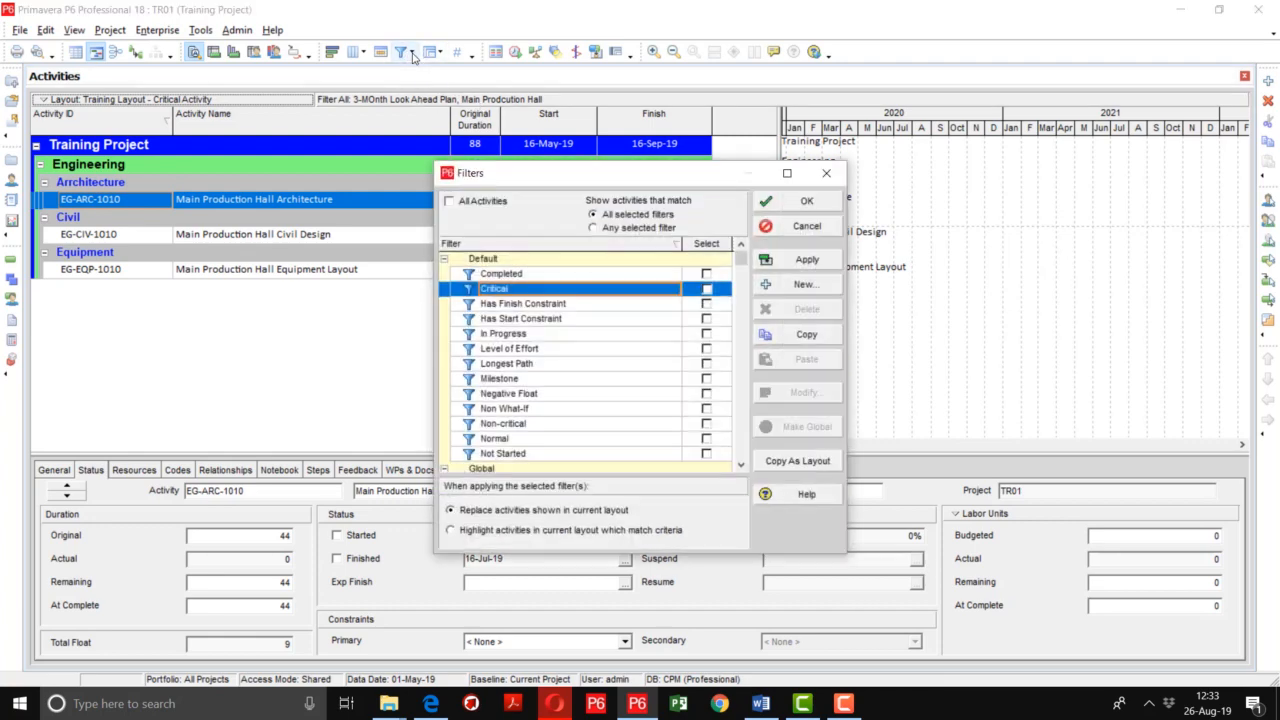
left_click_drag(740, 259, 741, 465)
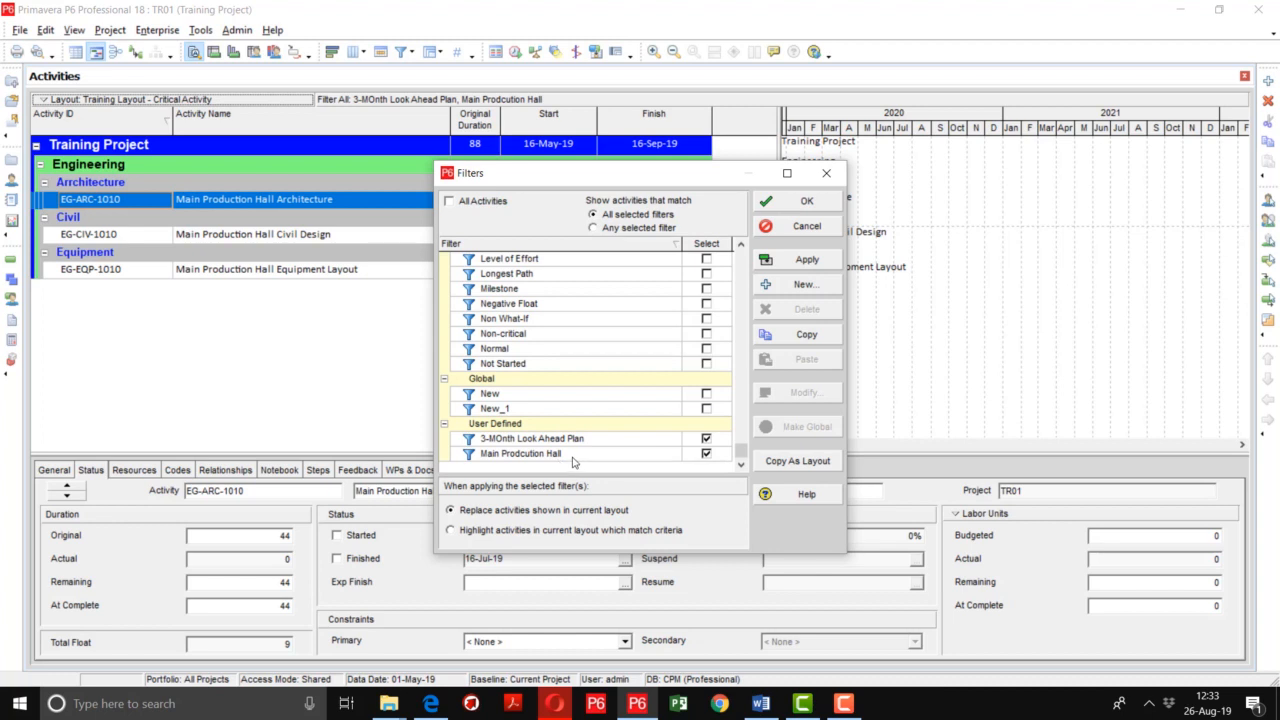
left_click_drag(575, 168, 915, 86)
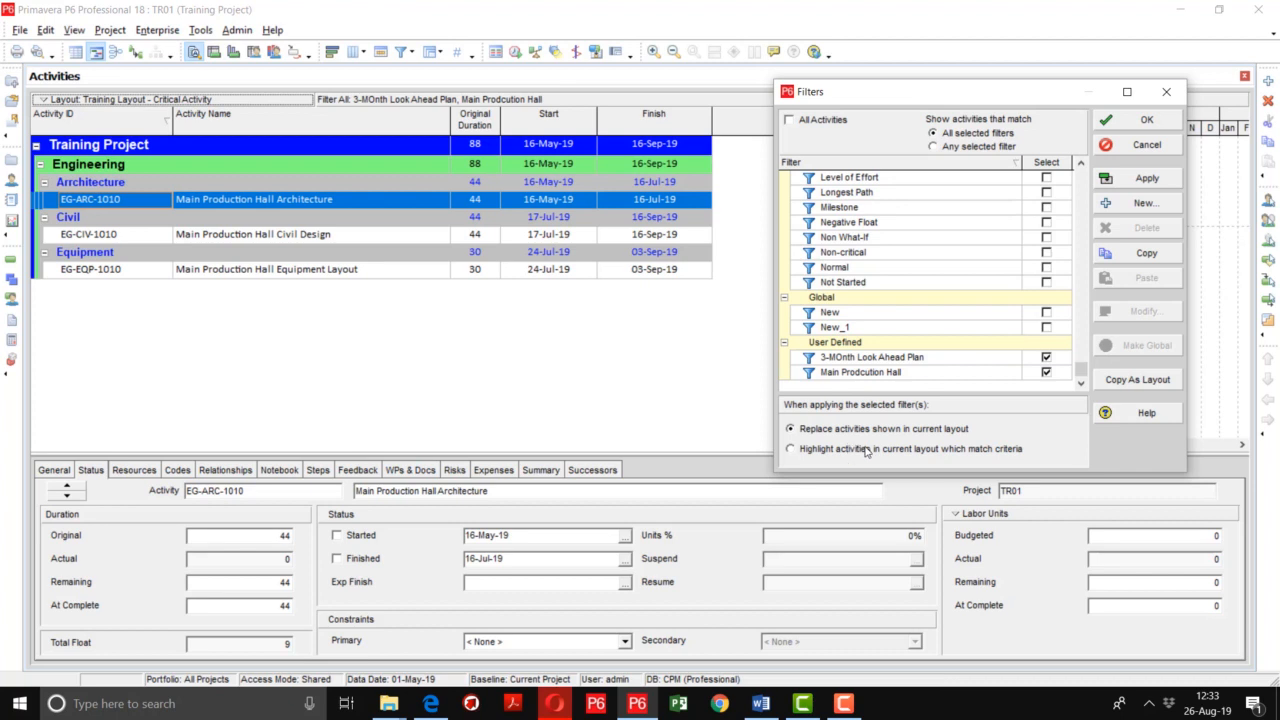
left_click(1046, 358)
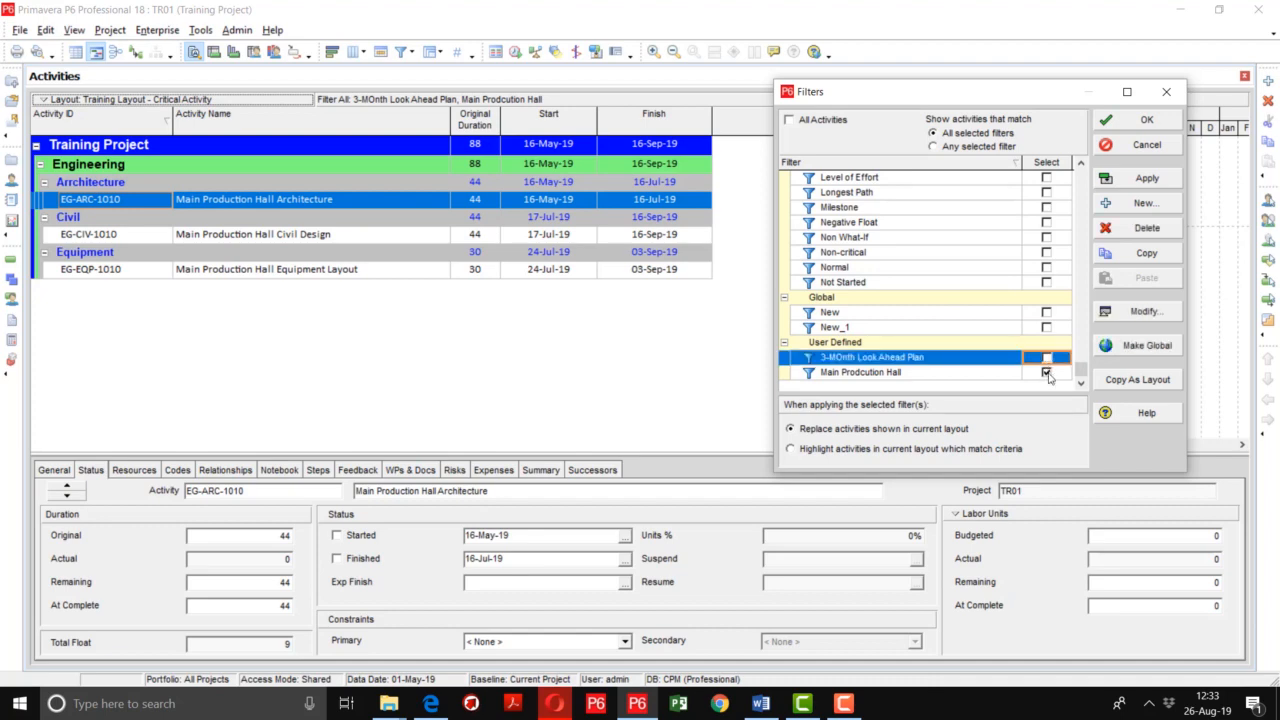
left_click(1146, 178)
left_click(1146, 119)
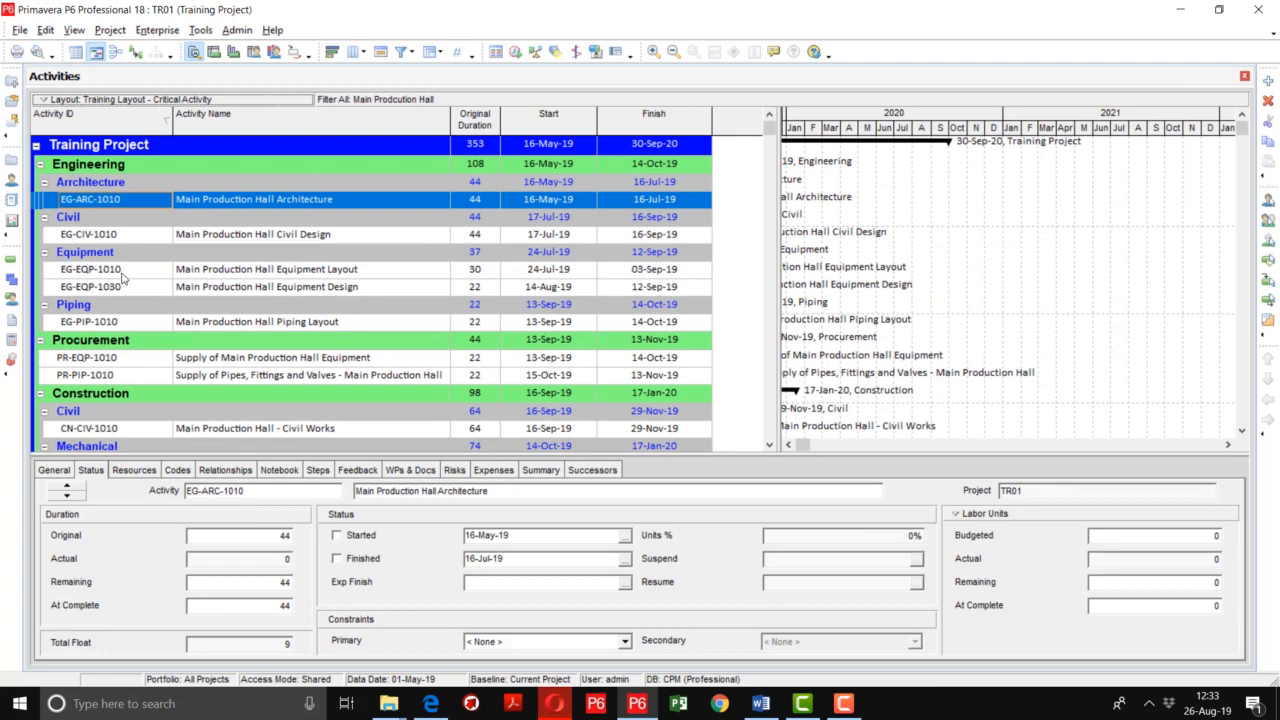
Show All Activities again instead of the filtered list
left_click_drag(768, 130, 740, 452)
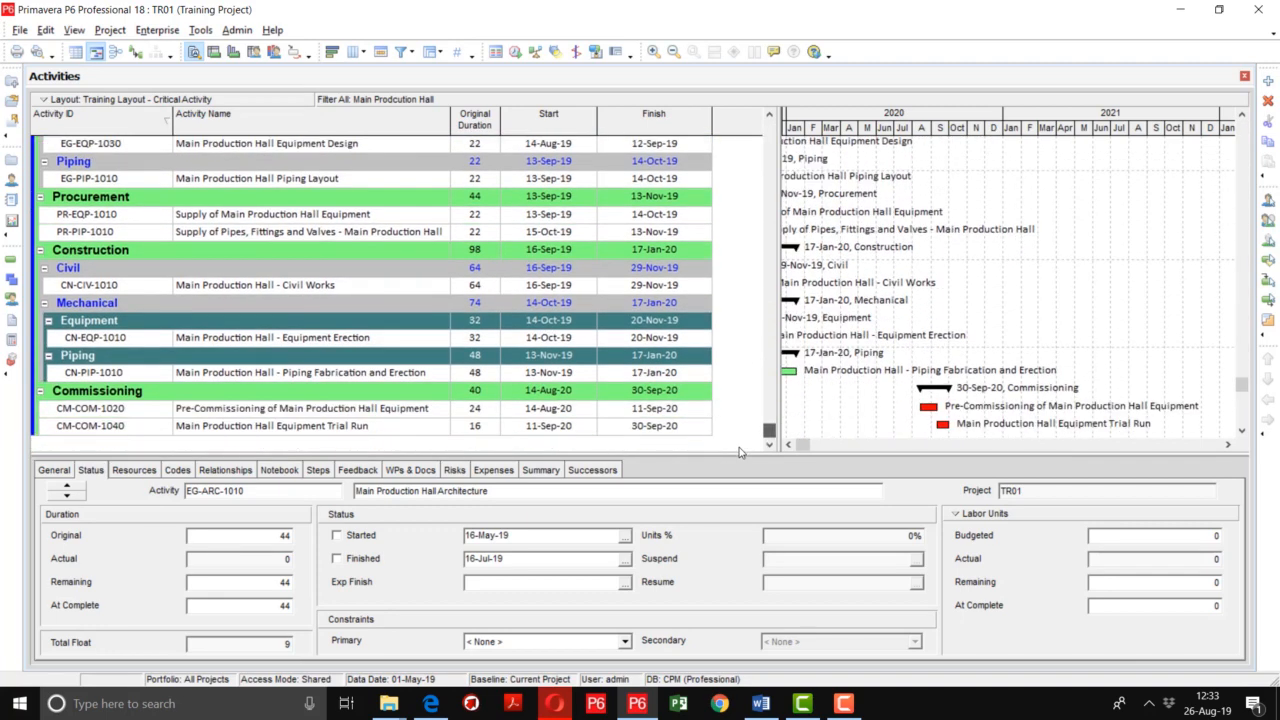
left_click(414, 55)
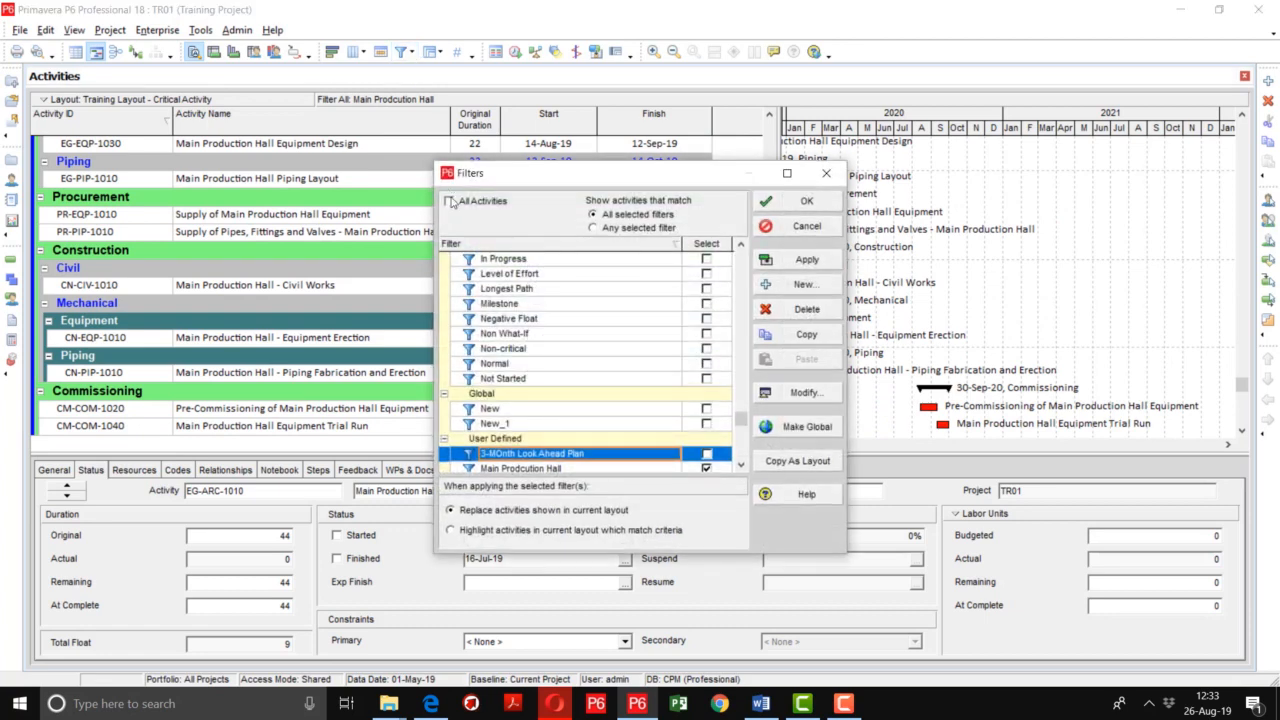
left_click(476, 203)
left_click(804, 259)
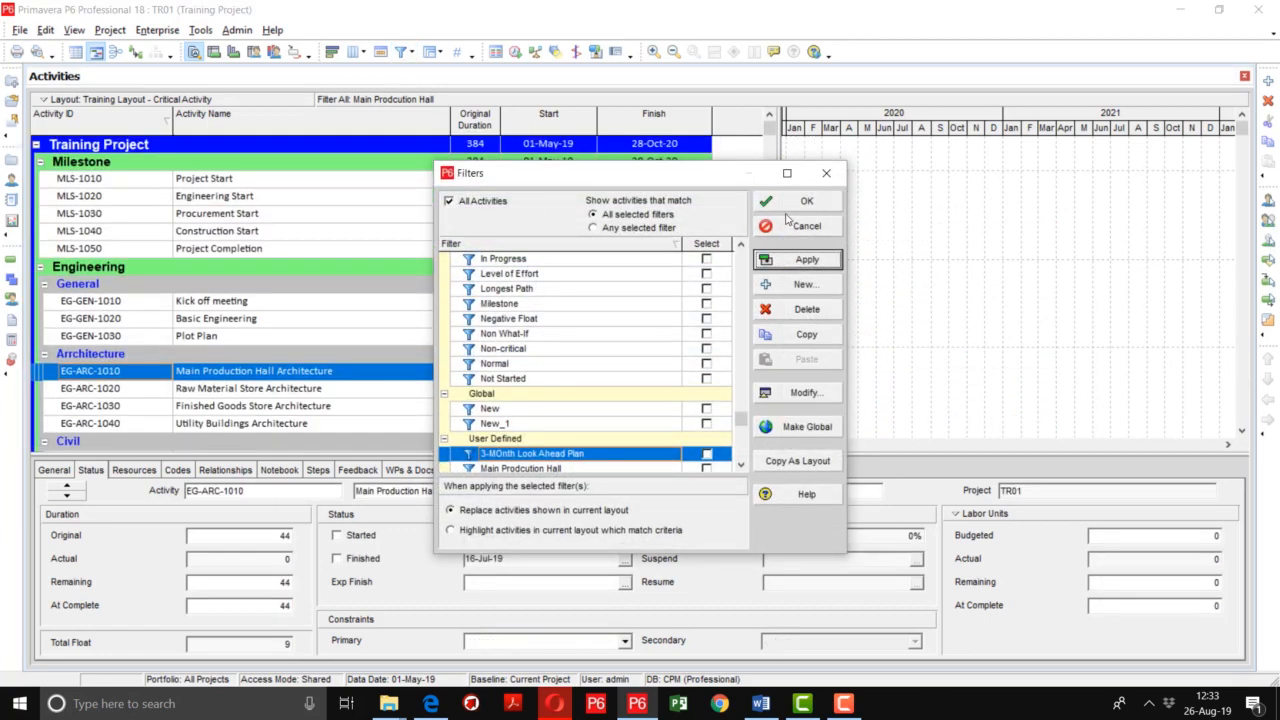
left_click(790, 203)
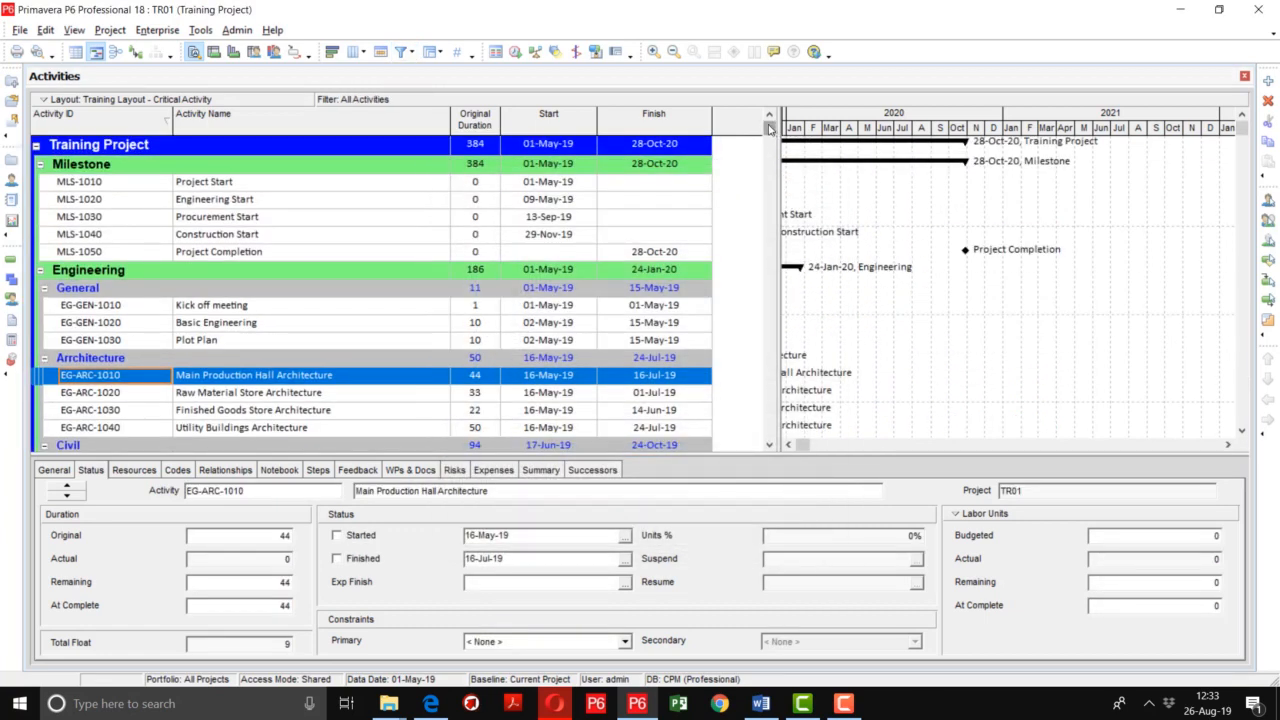